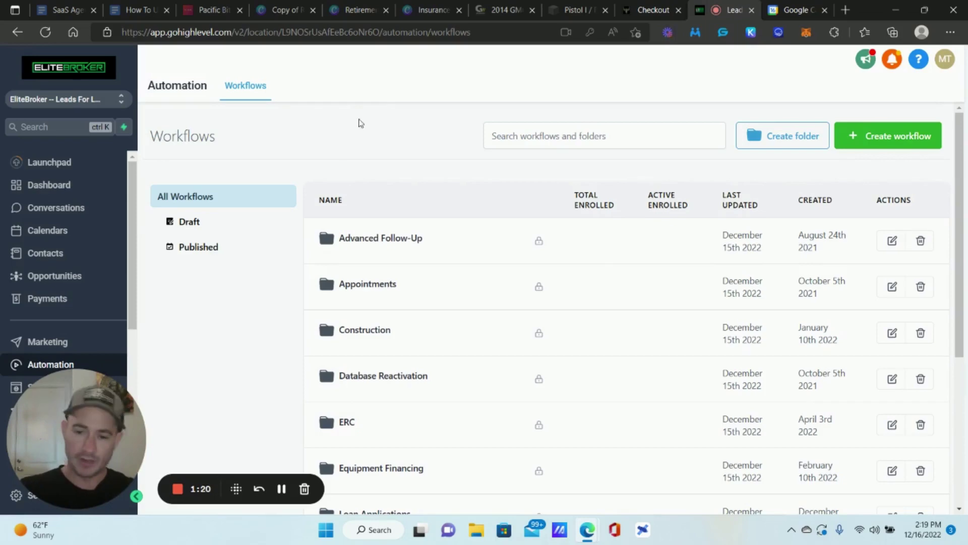
# Step: Find the Funding Plan Optin workflow on the second page of the workflows list and open it
pyautogui.scroll(-5, 573, 251)
pyautogui.click(916, 451)
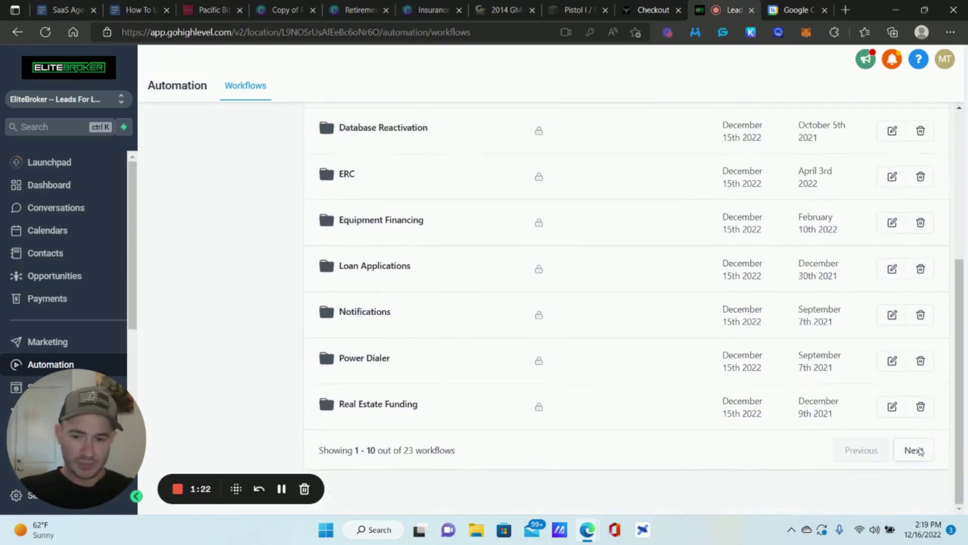
pyautogui.scroll(-5, 428, 244)
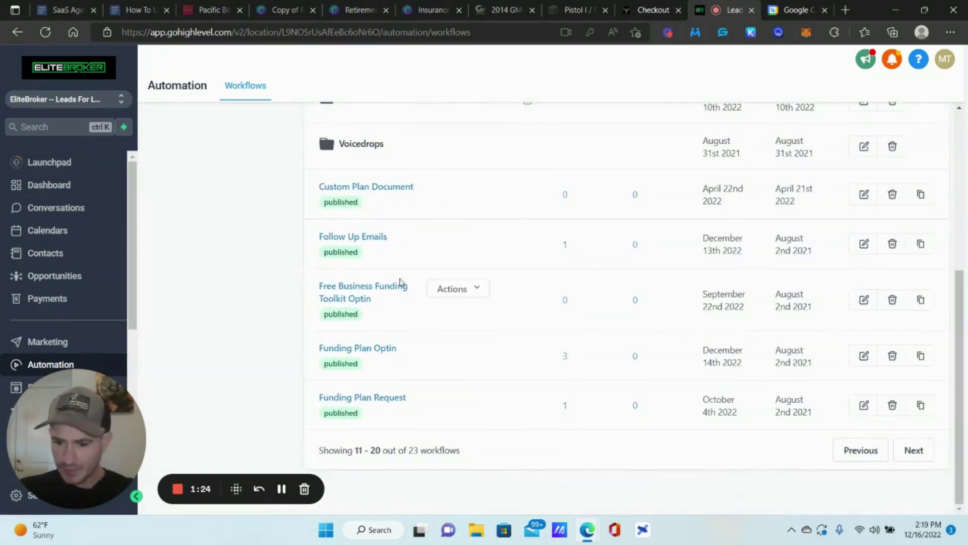
pyautogui.click(379, 352)
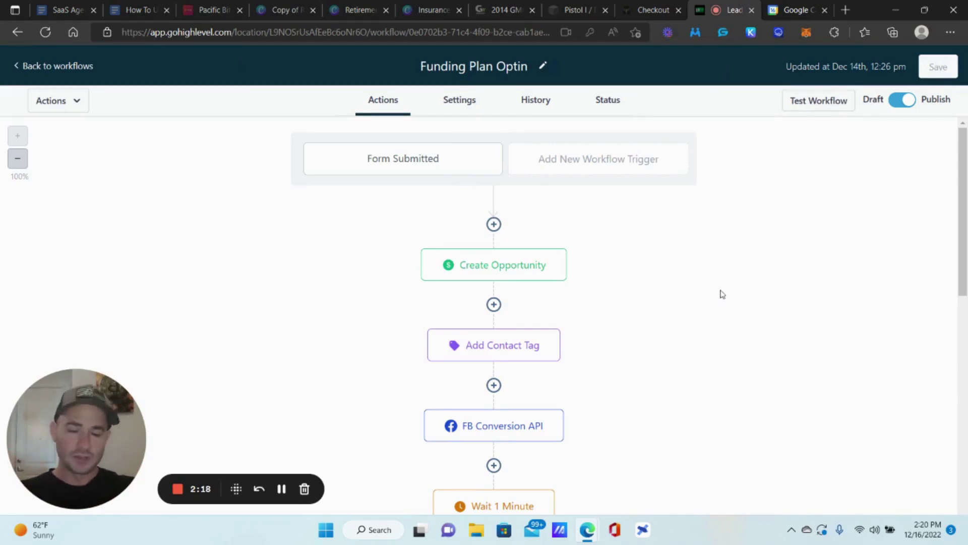
# Step: Review the workflow's sequence from Create Opportunity through the one-minute wait, the condition and both of its branches
pyautogui.scroll(-4, 668, 230)
pyautogui.scroll(2, 555, 212)
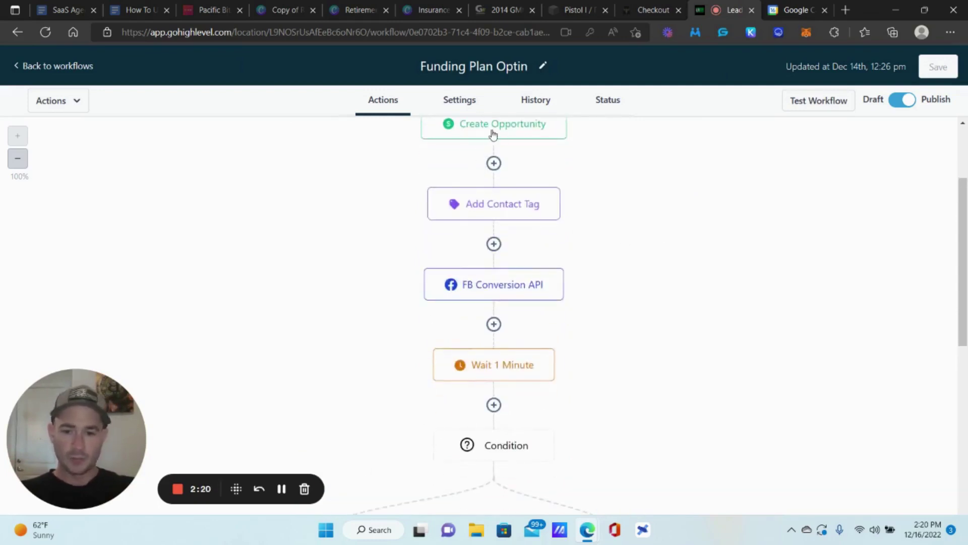
pyautogui.scroll(1, 580, 212)
pyautogui.moveTo(521, 281)
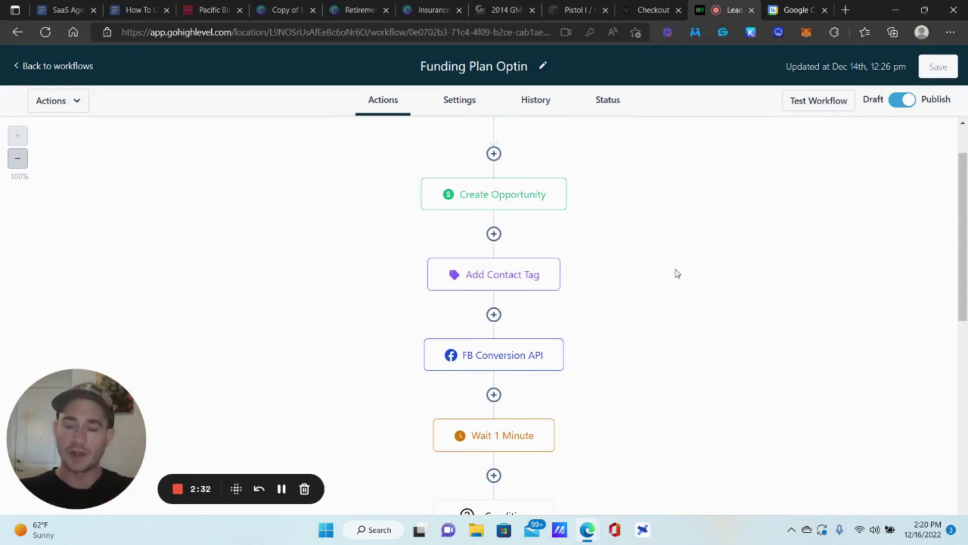
pyautogui.scroll(-3, 676, 272)
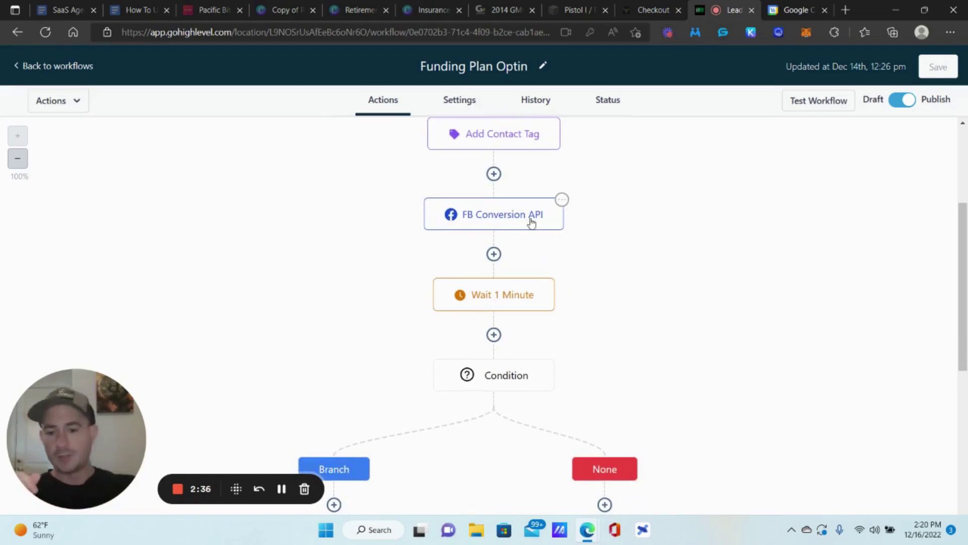
pyautogui.scroll(-1, 583, 252)
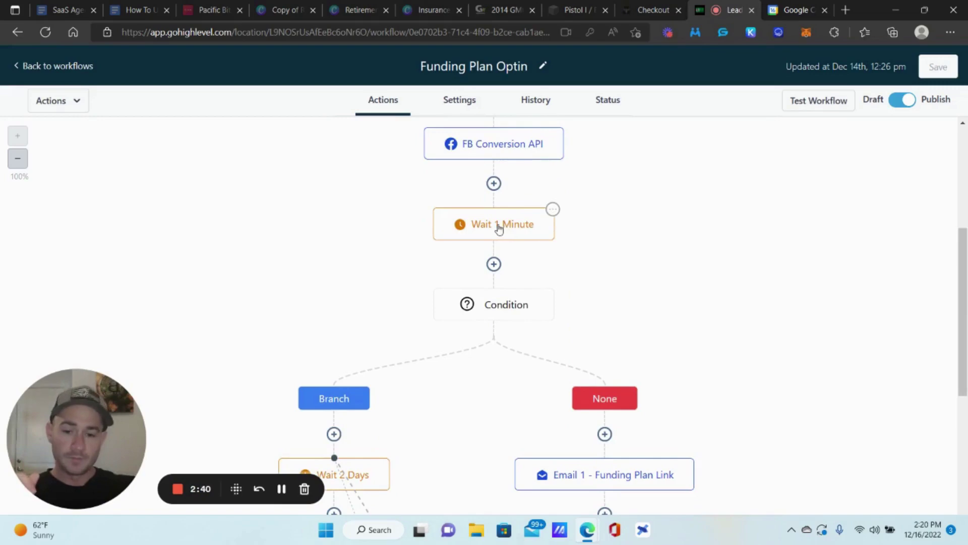
pyautogui.scroll(-3, 634, 268)
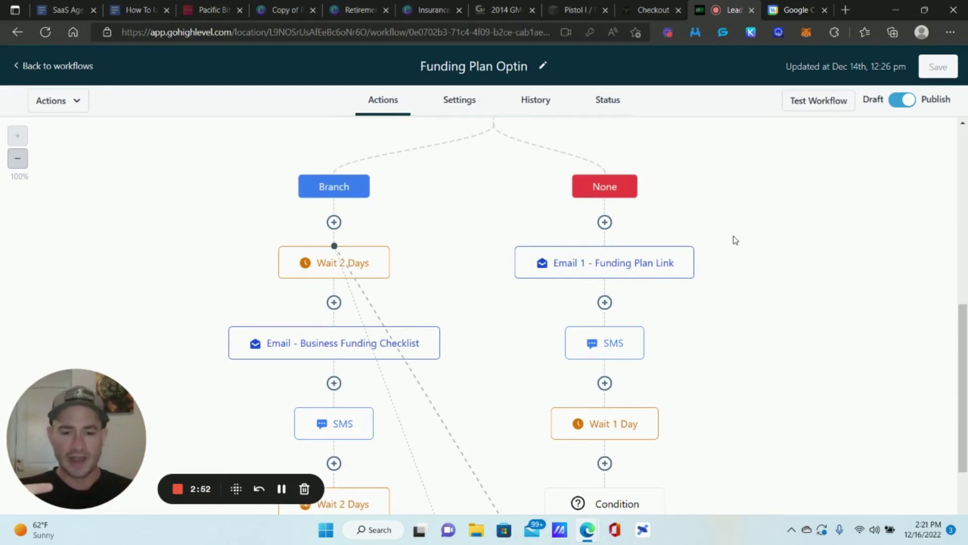
pyautogui.scroll(-2, 731, 237)
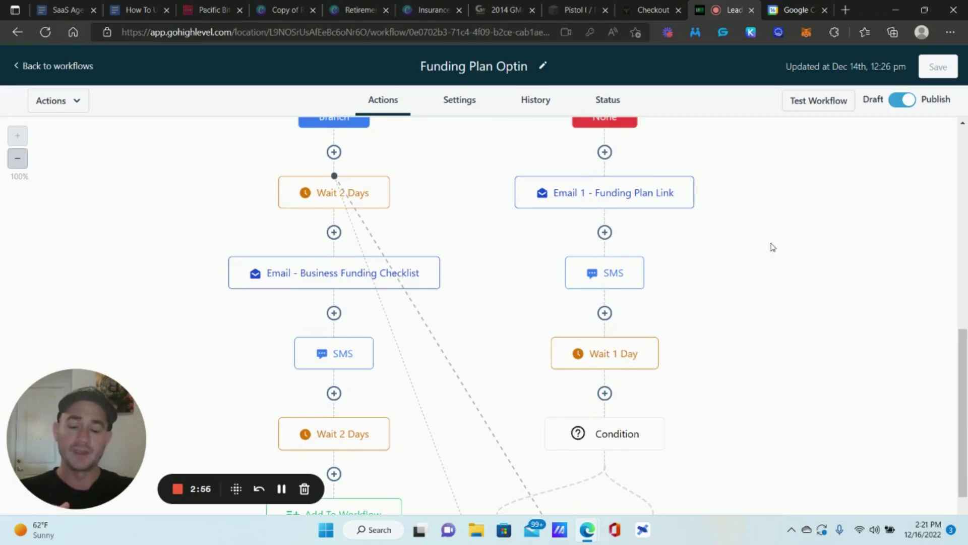
pyautogui.scroll(2, 804, 302)
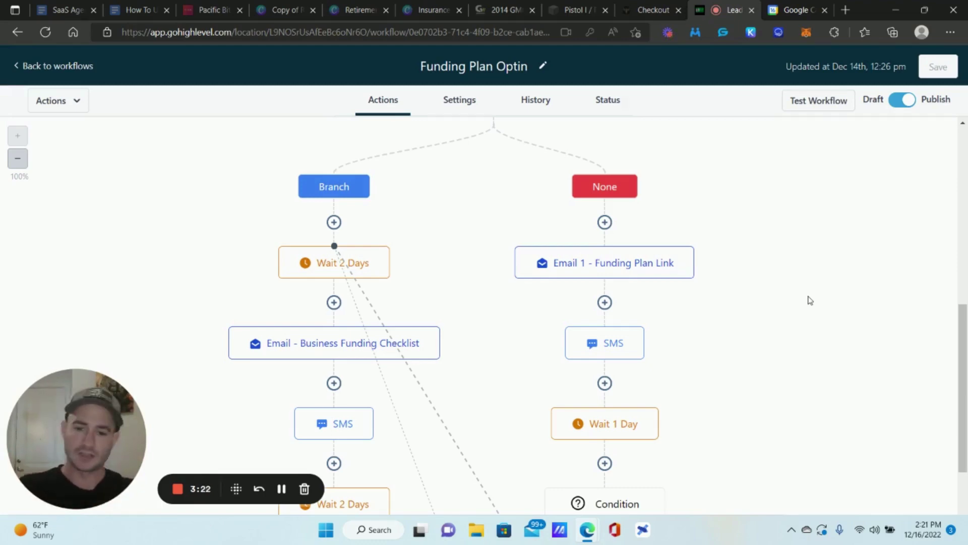
pyautogui.scroll(3, 621, 265)
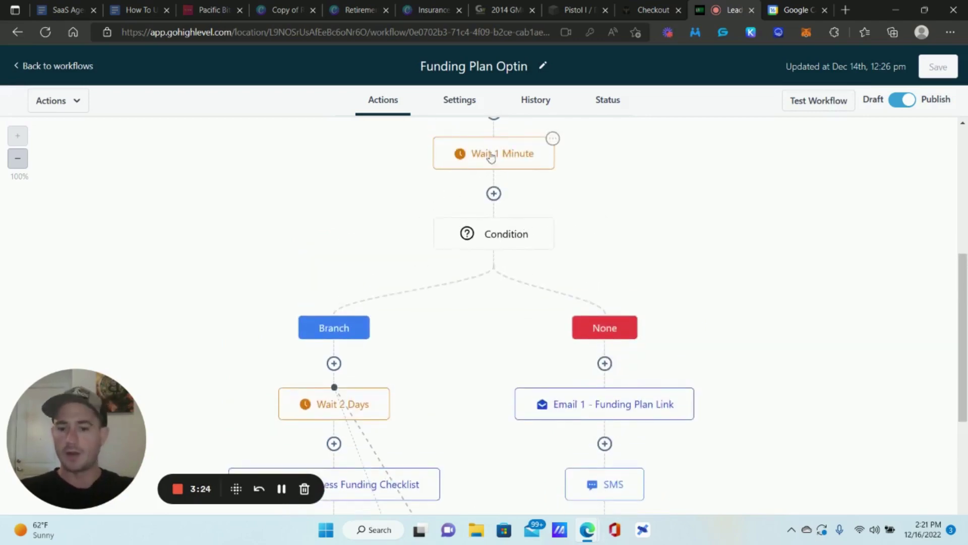
# Step: Inspect the branch settings of the condition that follows the one-minute wait, then leave them without saving
pyautogui.scroll(-2, 421, 157)
pyautogui.scroll(-2, 630, 275)
pyautogui.scroll(2, 600, 217)
pyautogui.click(501, 168)
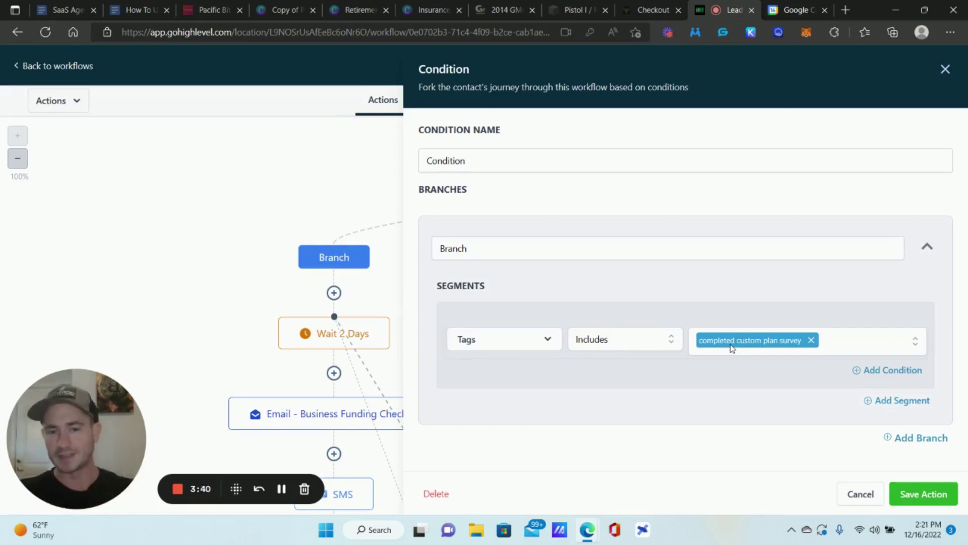
pyautogui.click(864, 495)
# Step: Look up the If / Else action among those available between the one-minute wait and the condition, then close the list
pyautogui.scroll(1, 510, 221)
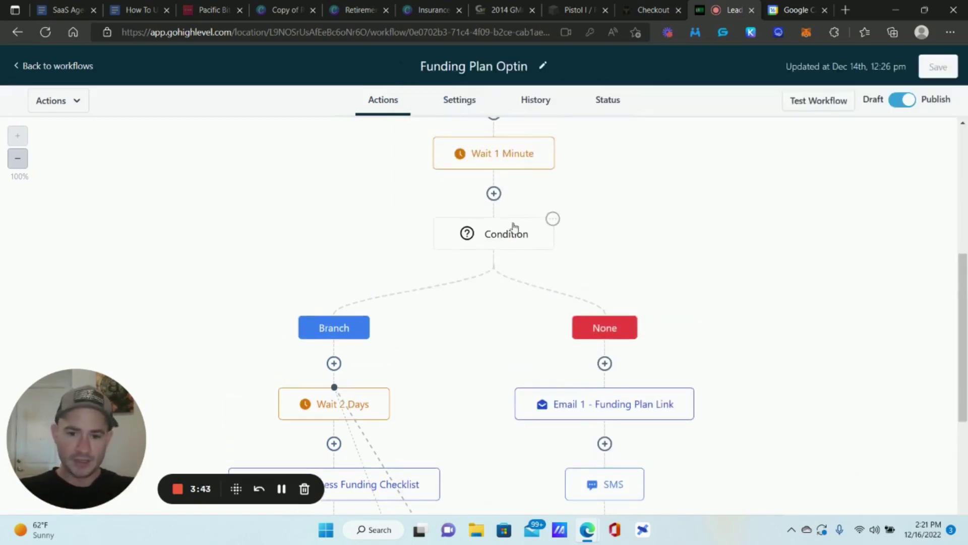
pyautogui.click(487, 196)
pyautogui.scroll(-10, 774, 249)
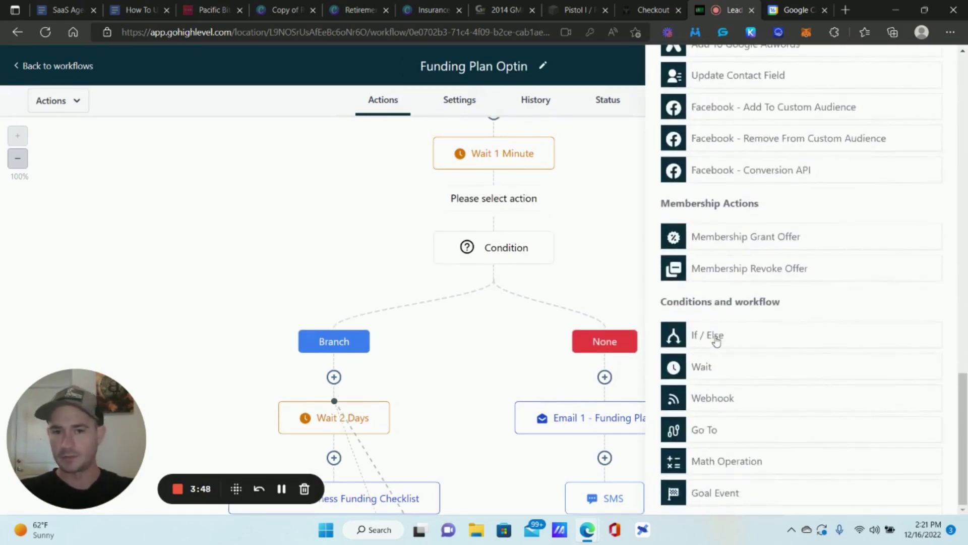
pyautogui.scroll(10, 888, 119)
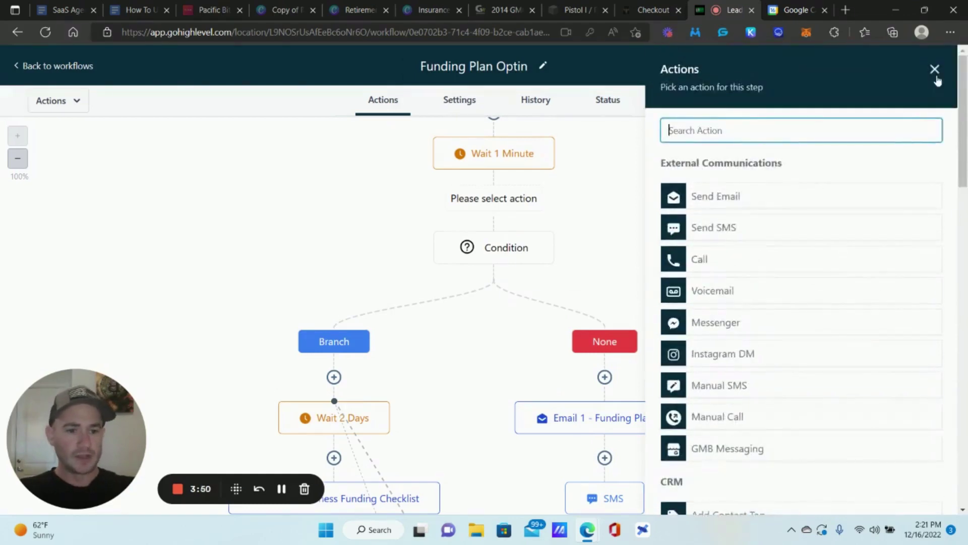
pyautogui.click(935, 71)
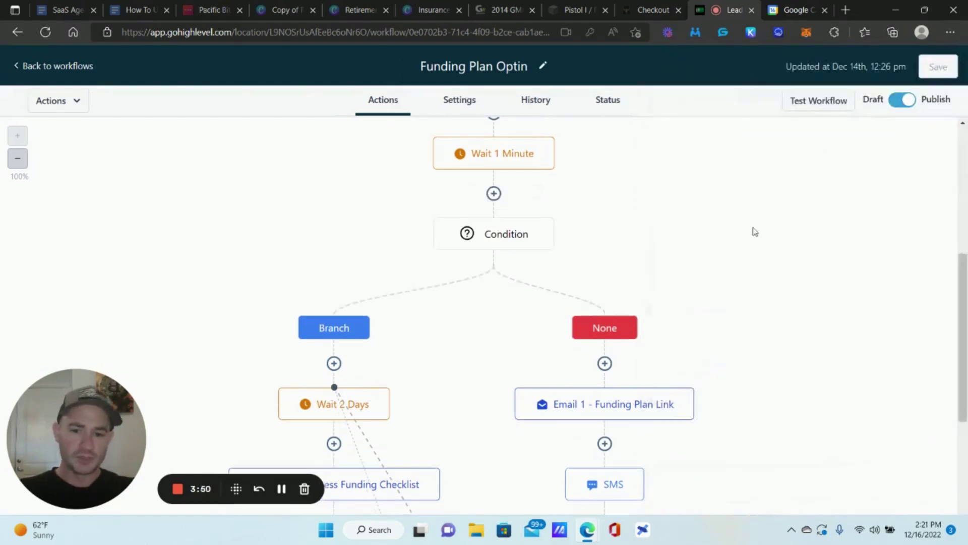
# Step: Reselect the Tags field under Contact Details for the branch segment of the condition after the one-minute wait
pyautogui.click(503, 233)
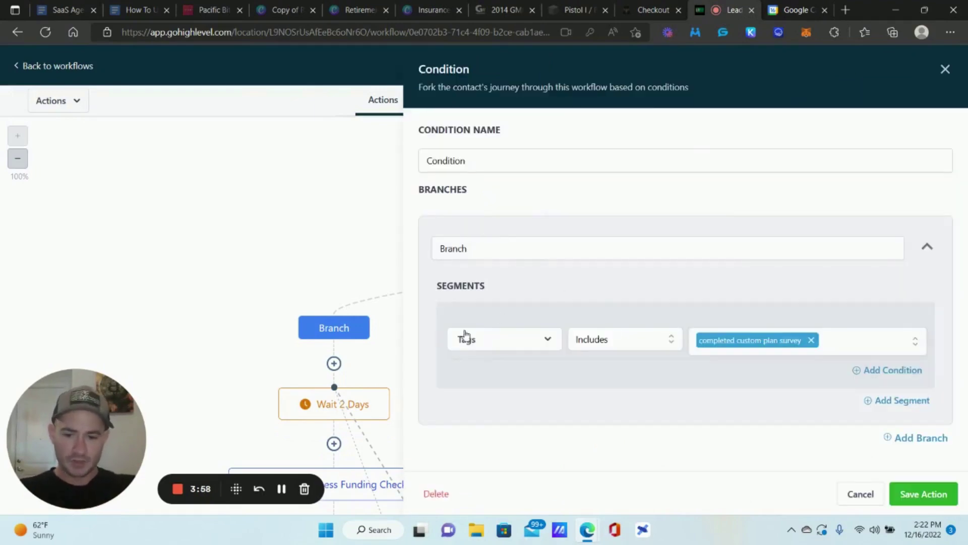
pyautogui.click(494, 339)
pyautogui.scroll(-2, 495, 343)
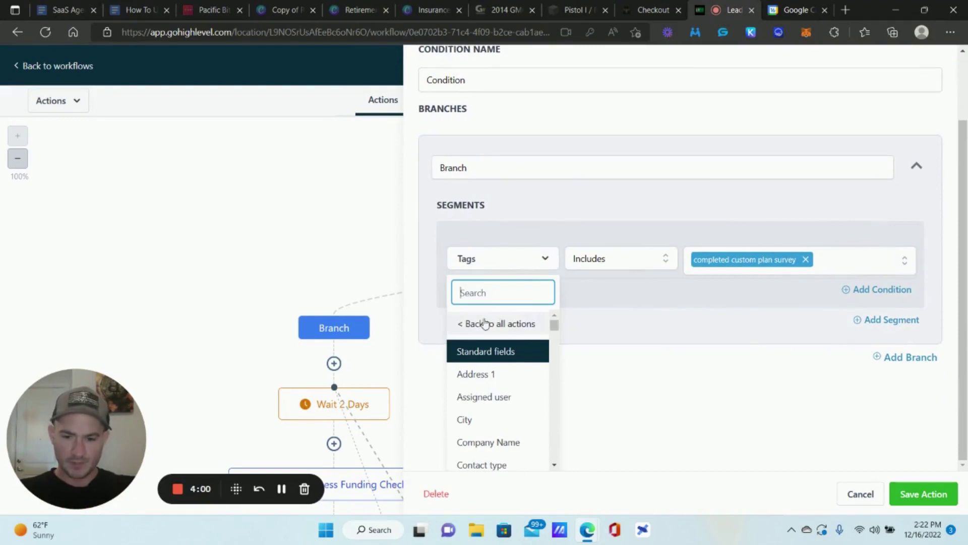
pyautogui.click(460, 327)
pyautogui.click(544, 346)
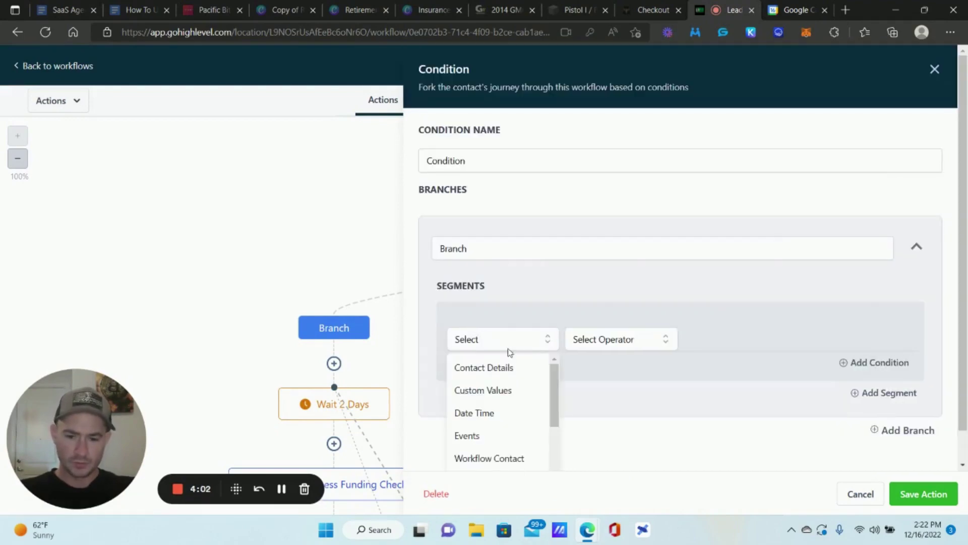
pyautogui.click(480, 368)
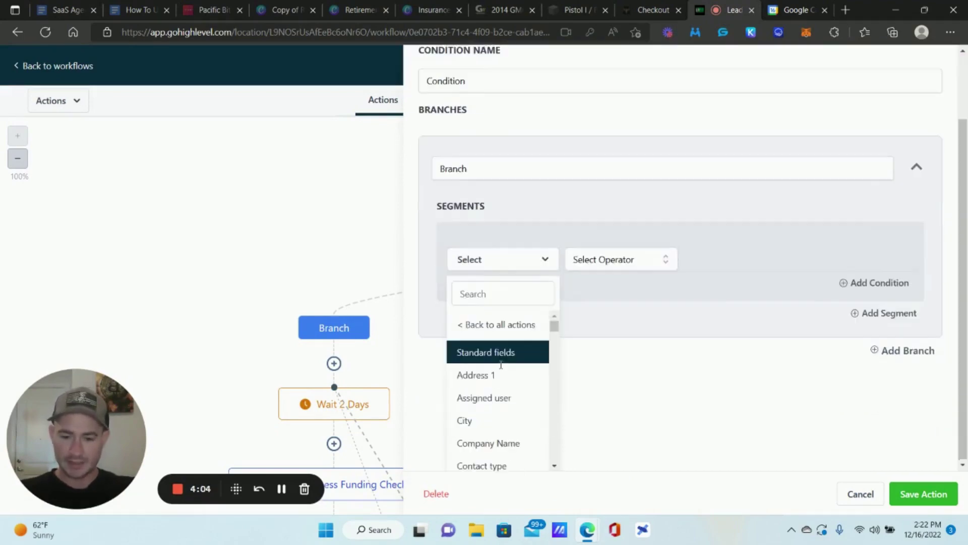
pyautogui.scroll(-5, 484, 374)
pyautogui.scroll(-2, 489, 378)
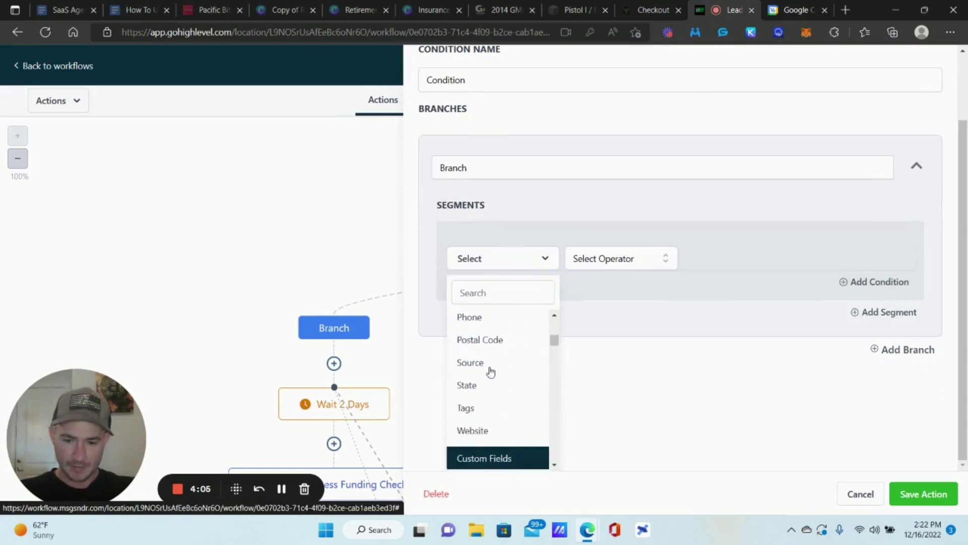
pyautogui.click(462, 406)
# Step: Set the segment to Includes with the tag "completed custom plan survey" and save the condition action
pyautogui.click(615, 346)
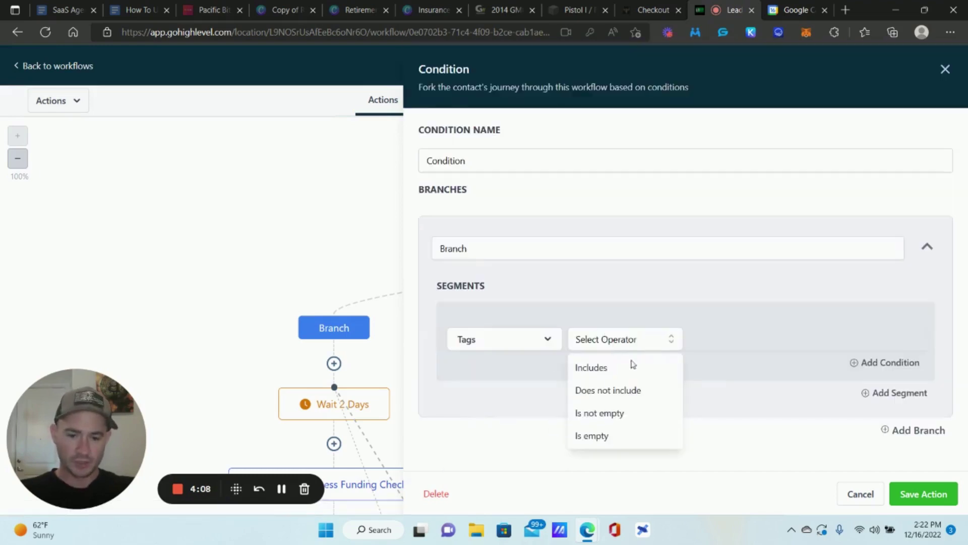
pyautogui.click(590, 368)
pyautogui.click(772, 338)
pyautogui.write('comple')
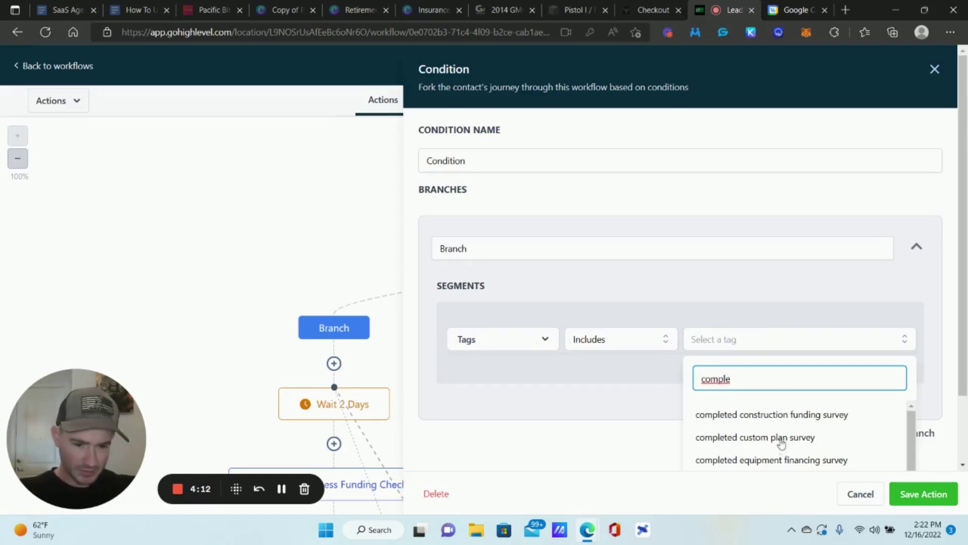
pyautogui.click(781, 438)
pyautogui.click(945, 383)
pyautogui.click(924, 495)
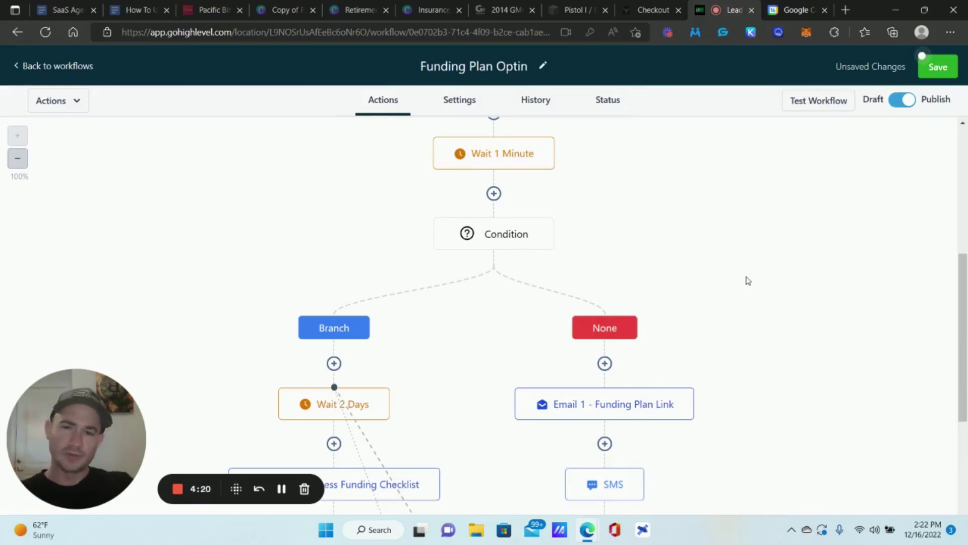
# Step: Examine the emails, SMS messages, waits, second condition and Go To links in the two branches below the first condition
pyautogui.scroll(-3, 747, 275)
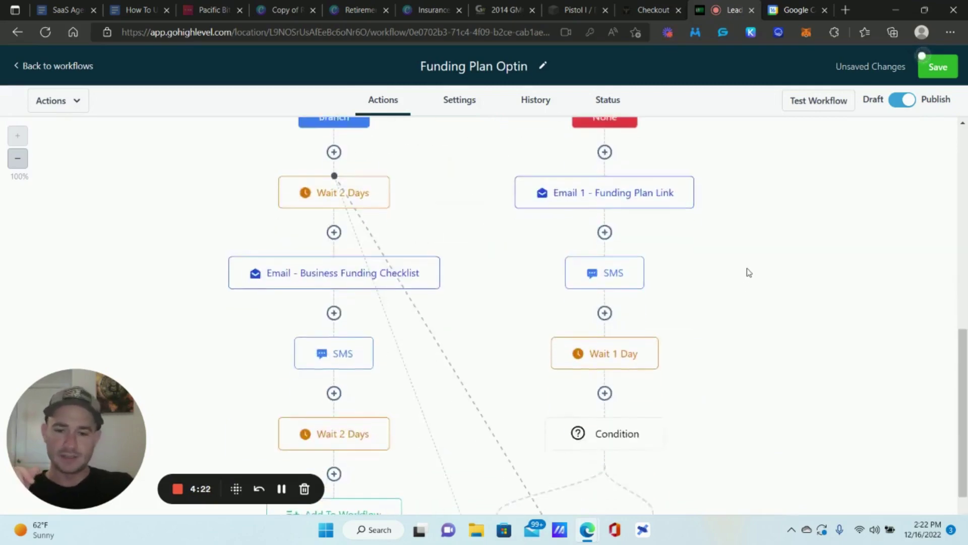
pyautogui.scroll(2, 746, 270)
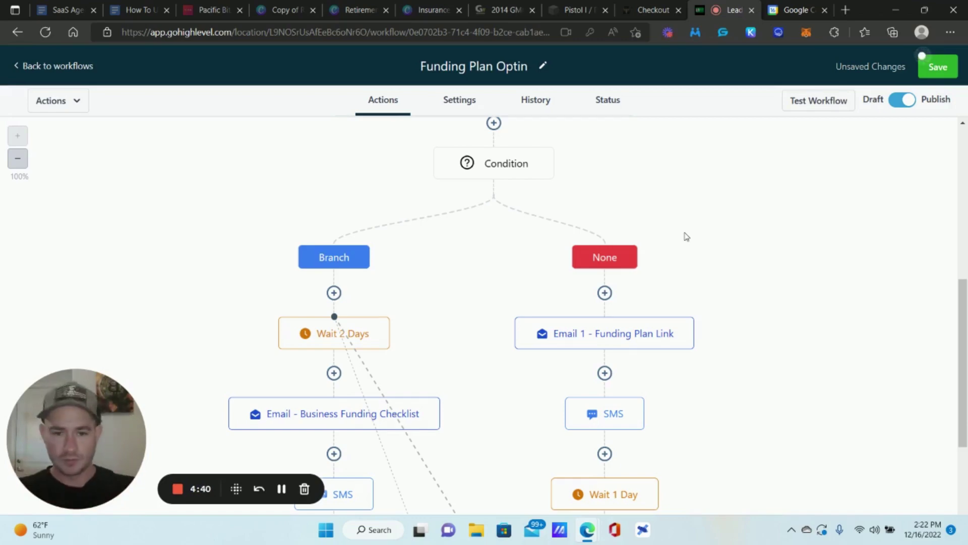
pyautogui.scroll(-1, 694, 232)
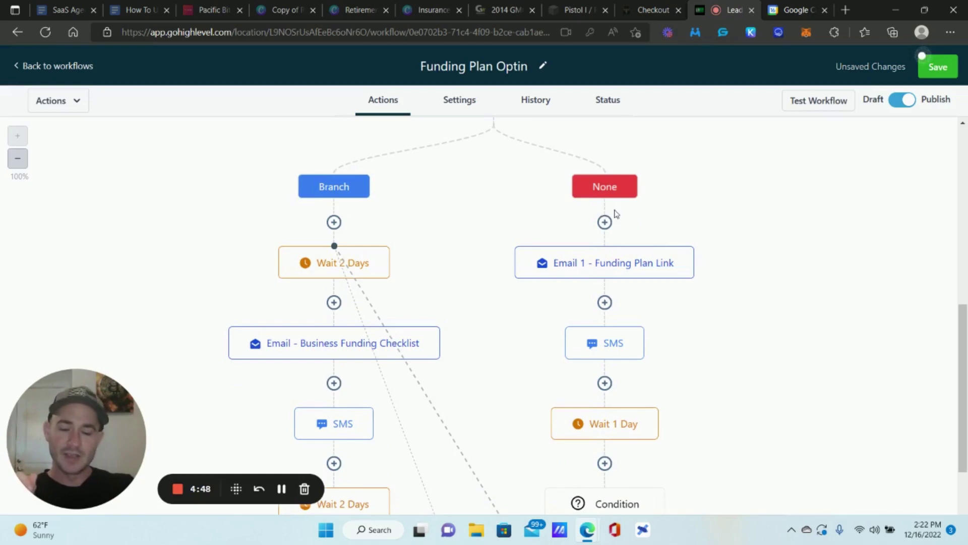
pyautogui.scroll(-1, 616, 212)
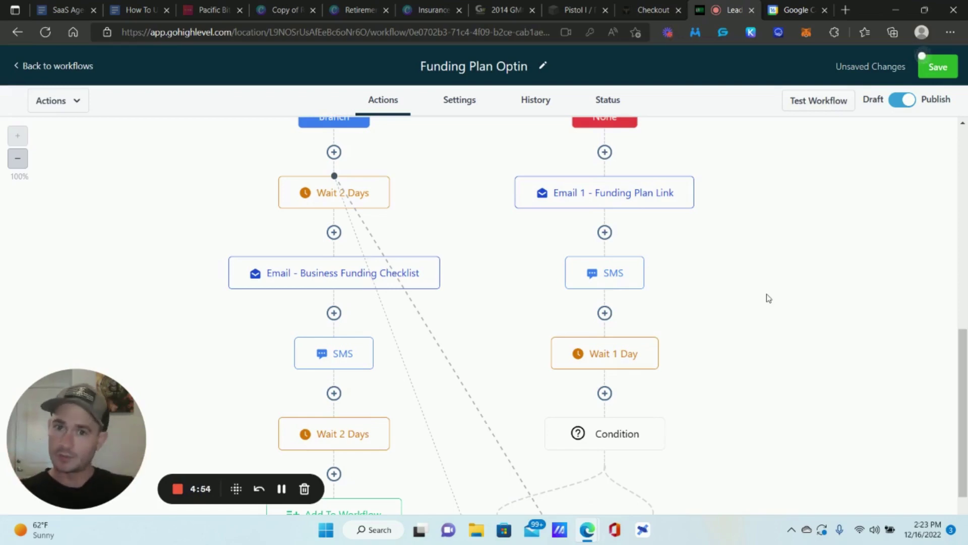
pyautogui.scroll(-3, 770, 293)
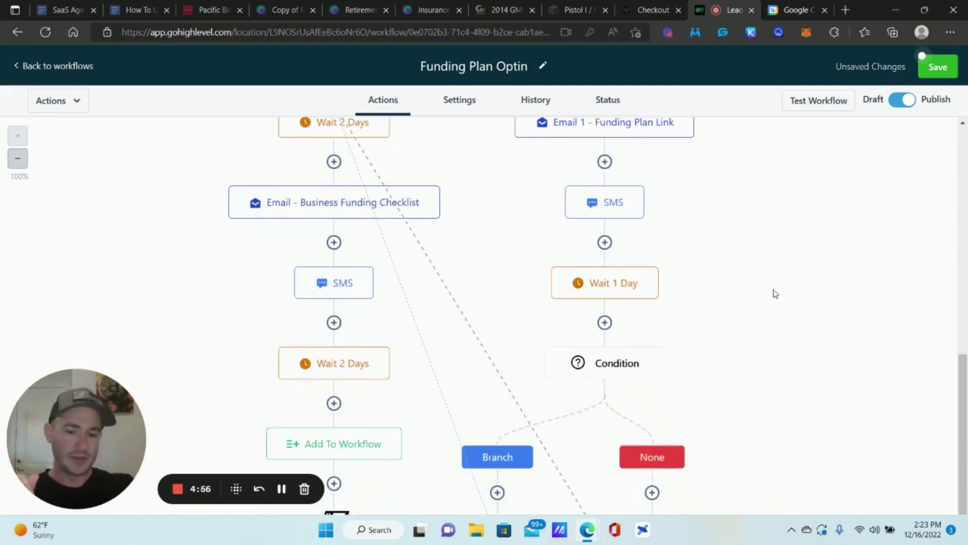
pyautogui.scroll(2, 631, 169)
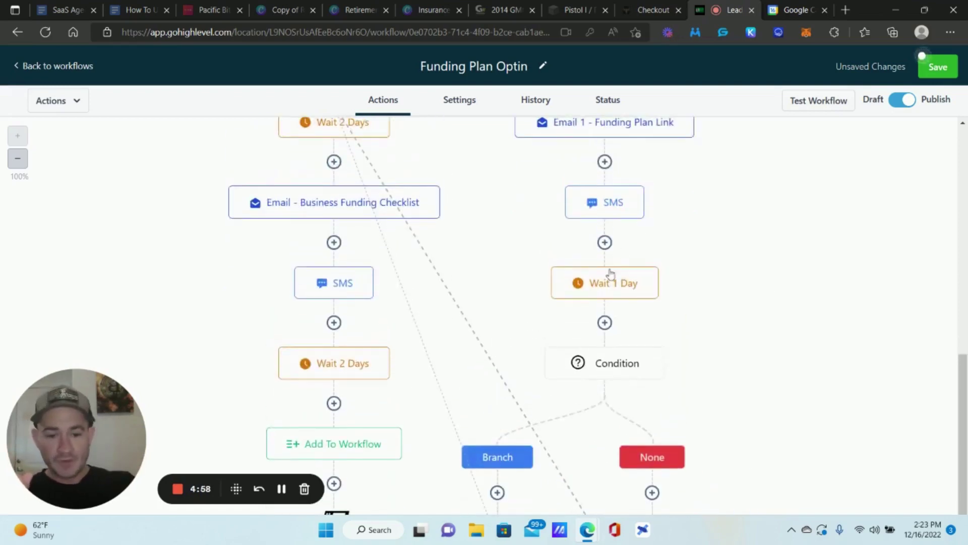
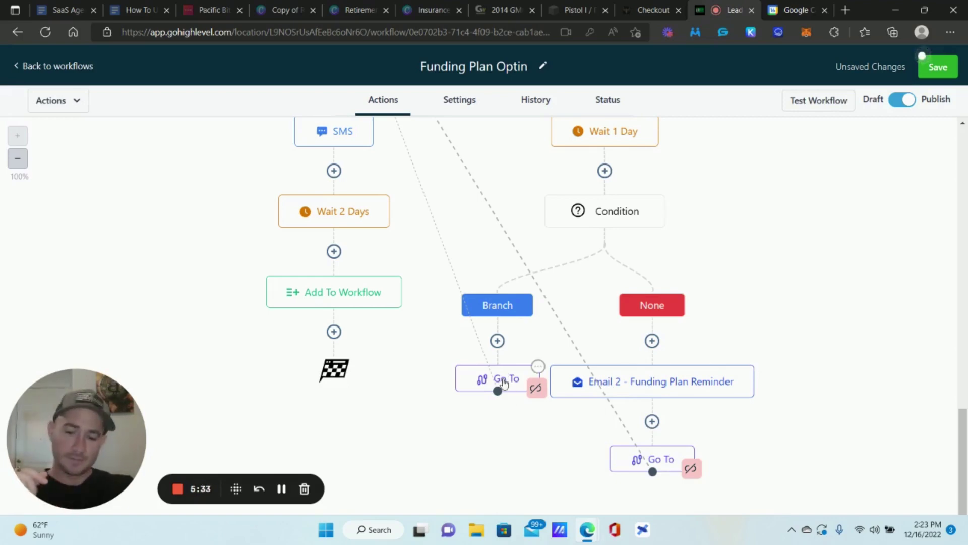
pyautogui.scroll(1, 819, 368)
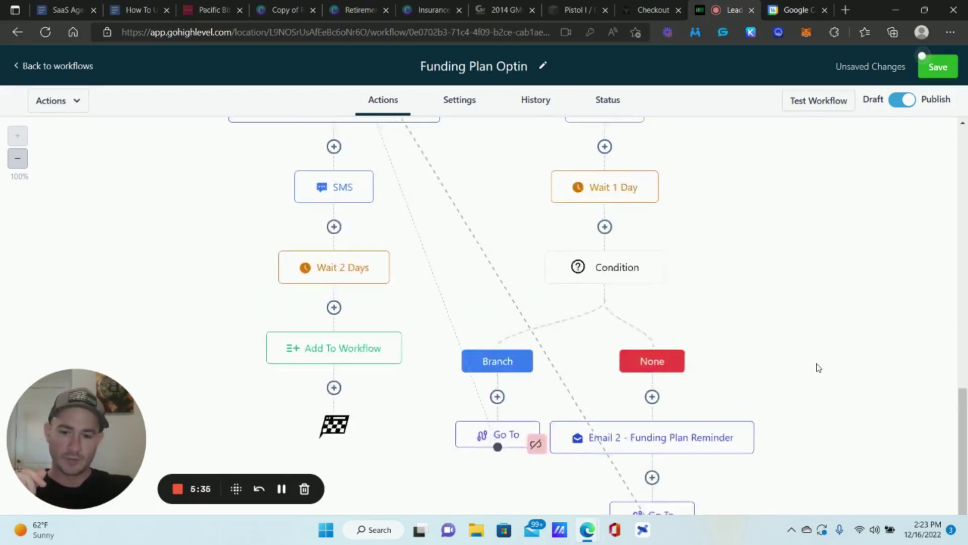
pyautogui.scroll(3, 819, 368)
pyautogui.scroll(1, 363, 256)
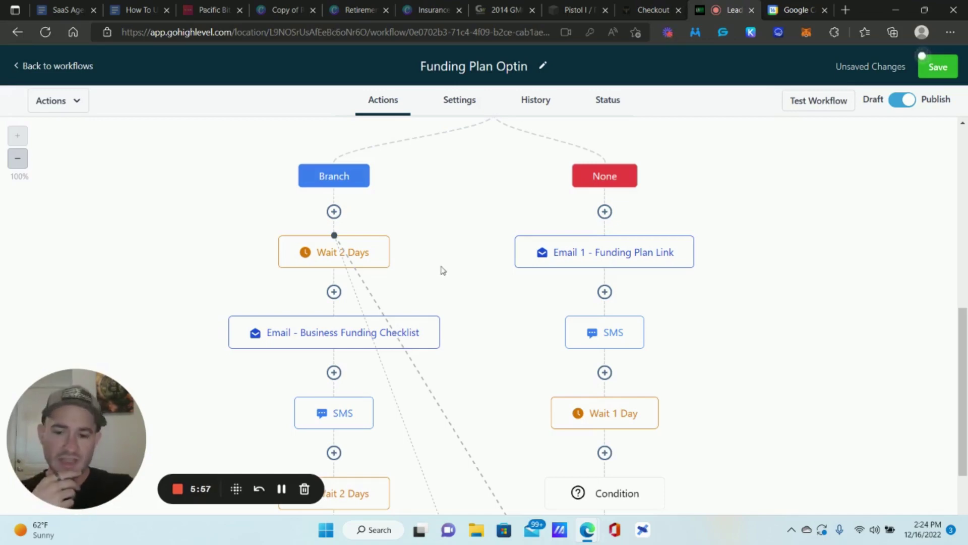
# Step: Try to add a Go To action above the existing Go To in the second condition's branch, then cancel it
pyautogui.scroll(-5, 441, 271)
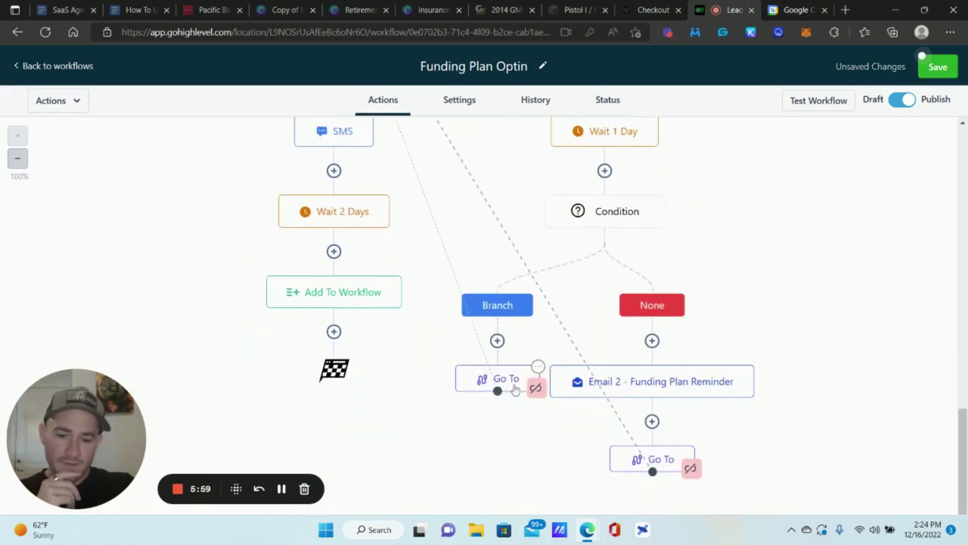
pyautogui.click(497, 340)
pyautogui.scroll(-15, 726, 287)
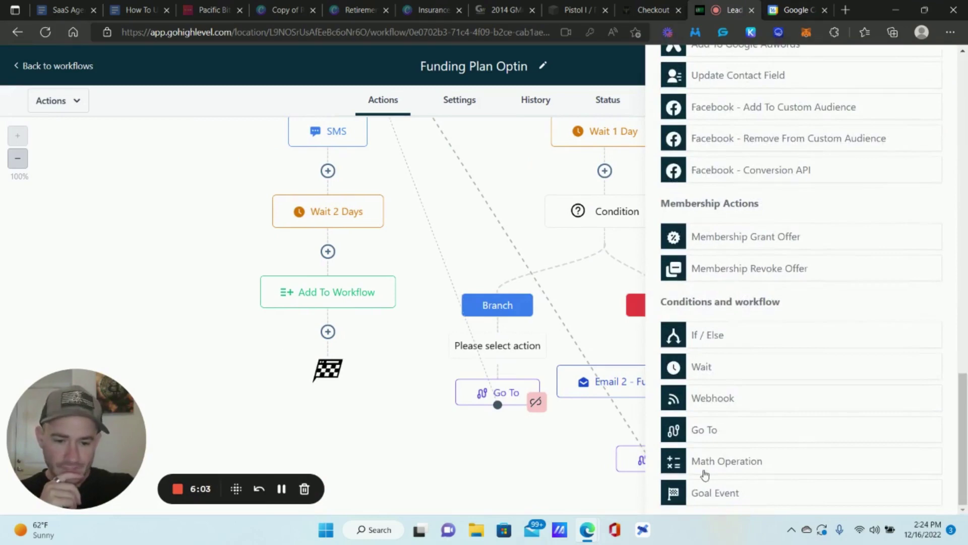
pyautogui.click(702, 437)
pyautogui.click(900, 493)
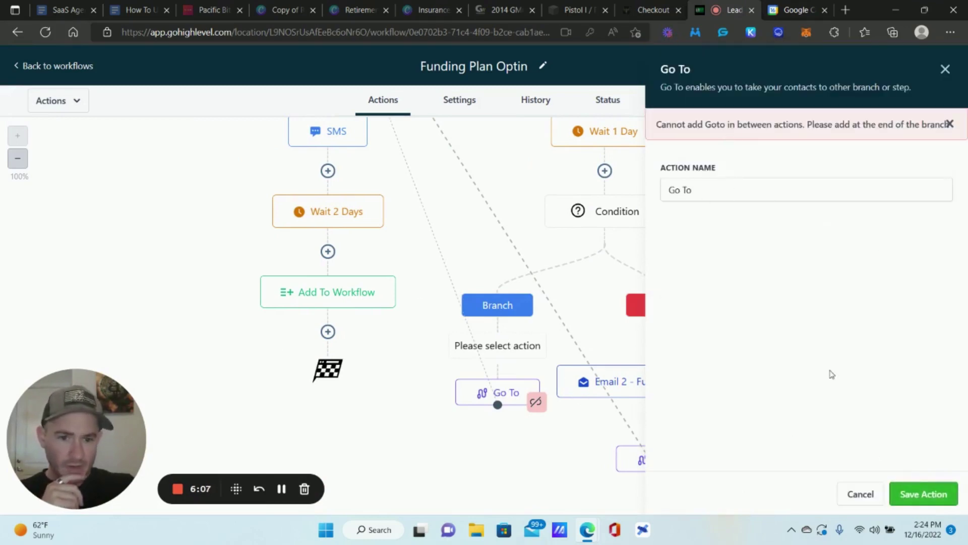
pyautogui.click(860, 496)
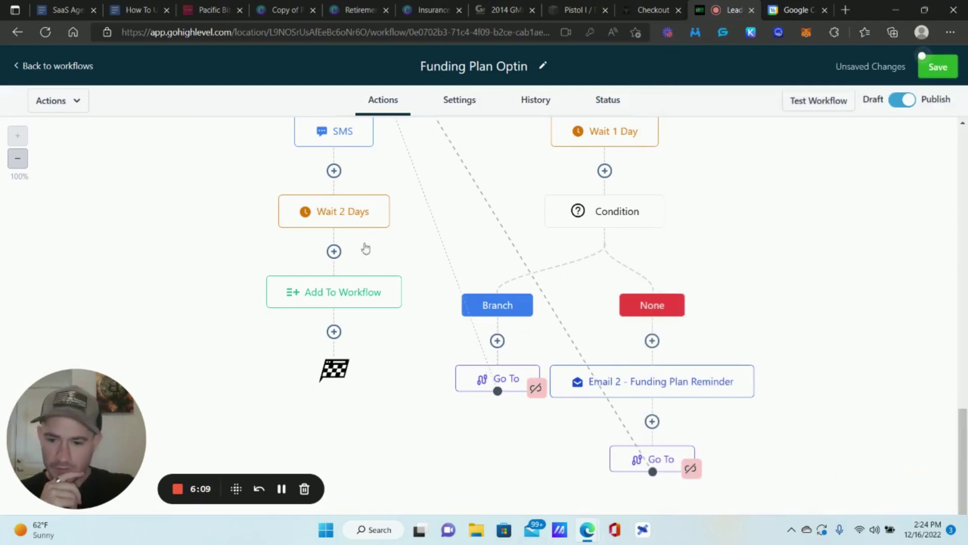
# Step: Add a Go To action below Add To Workflow and link it back to the Add To Workflow action
pyautogui.click(334, 332)
pyautogui.scroll(-10, 665, 283)
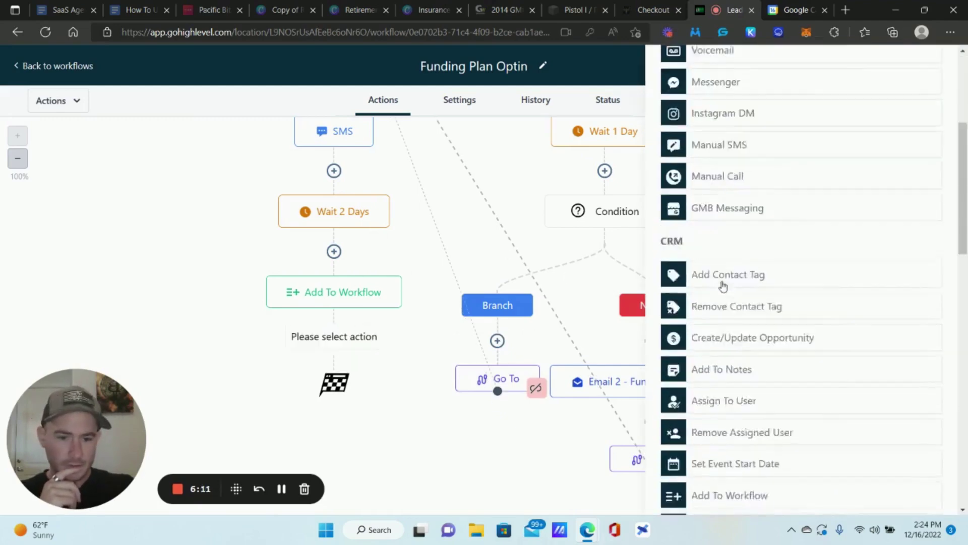
pyautogui.click(705, 434)
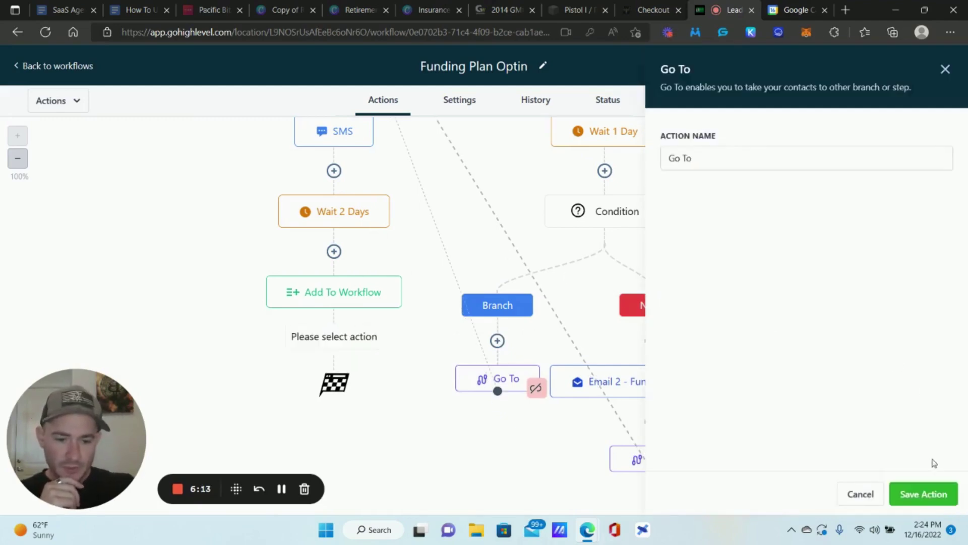
pyautogui.click(925, 494)
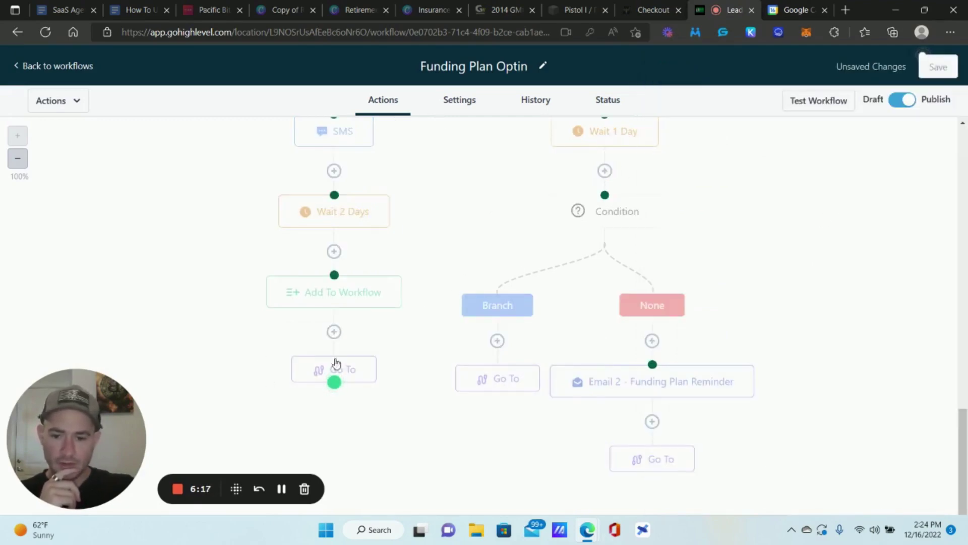
pyautogui.click(334, 275)
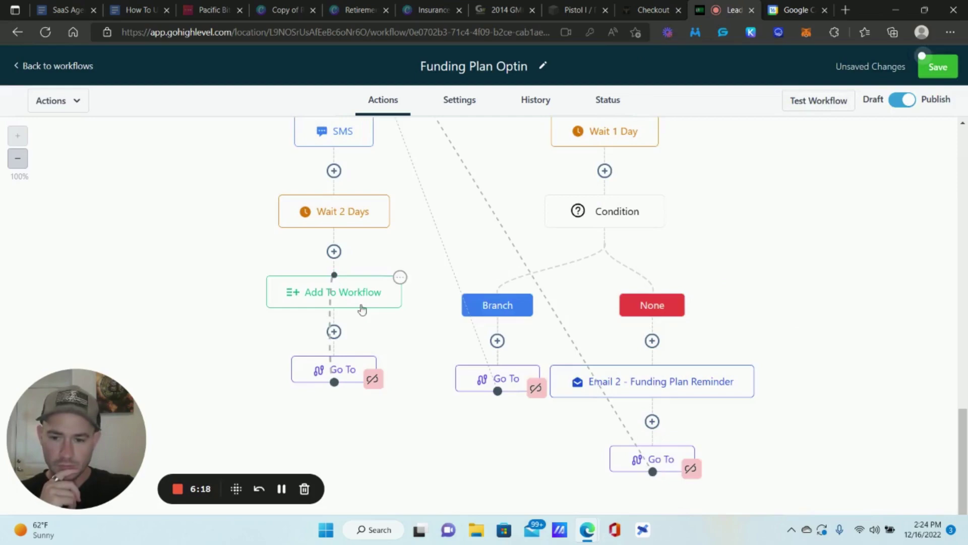
# Step: Delete the Go To action below Add To Workflow and confirm the deletion
pyautogui.click(348, 370)
pyautogui.click(677, 493)
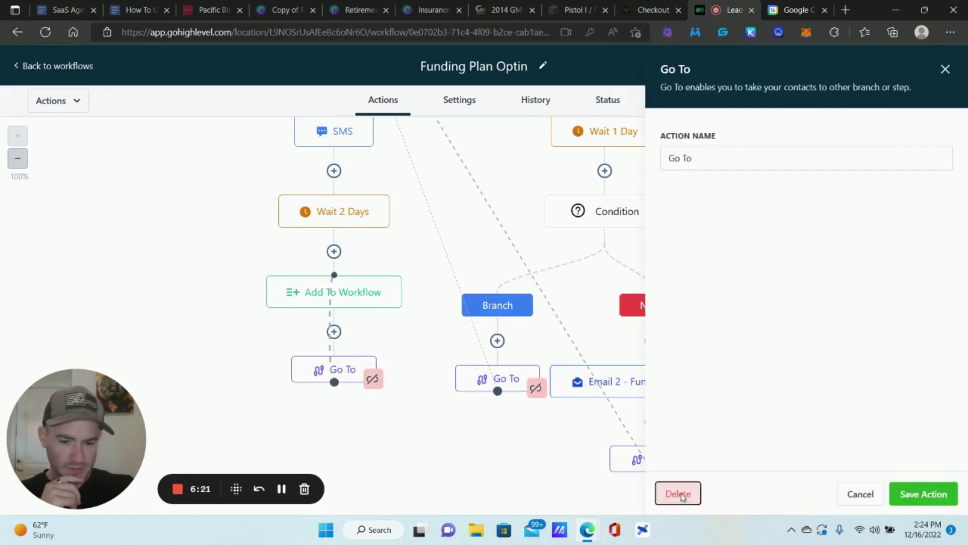
pyautogui.click(594, 331)
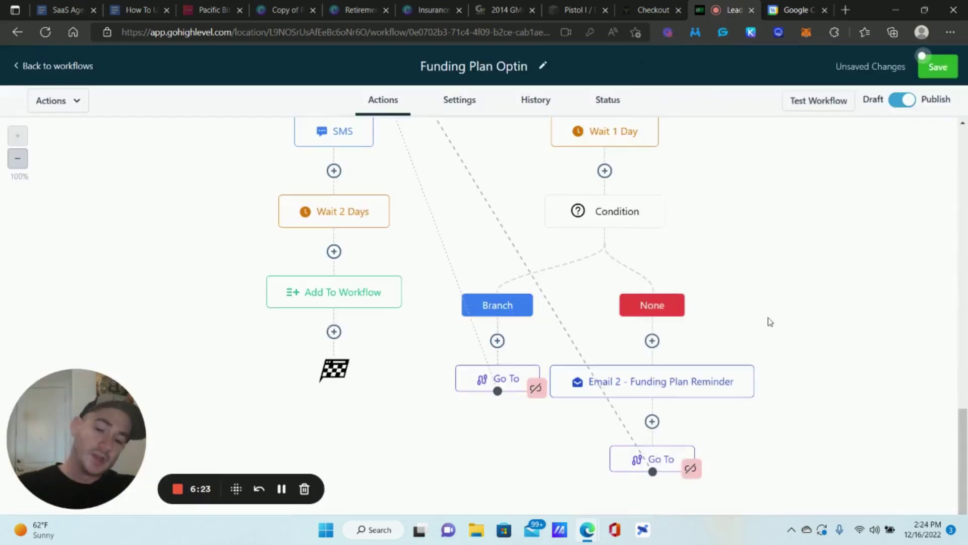
# Step: Examine the None branch from Email 1 to the second condition and the Go To links leading to the first branch's two-day wait
pyautogui.scroll(4, 759, 317)
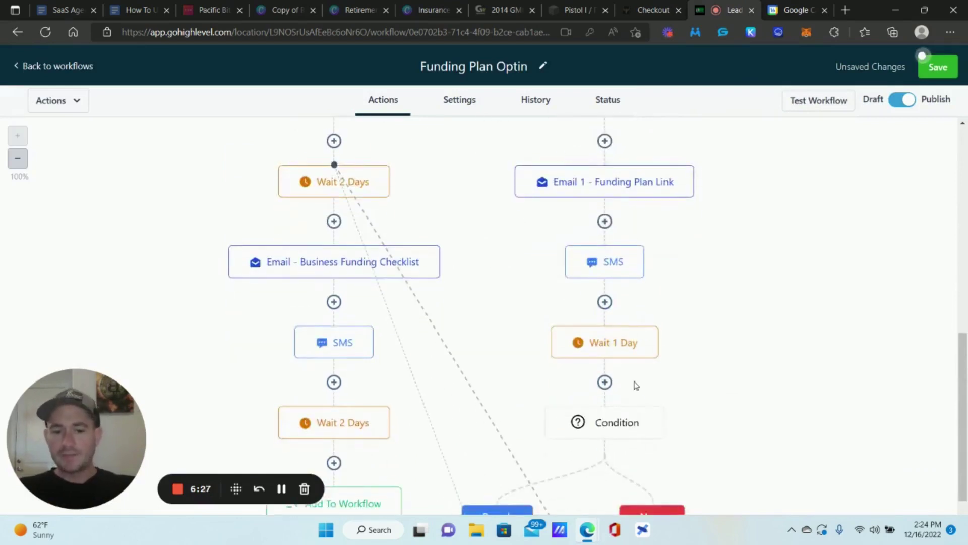
pyautogui.moveTo(579, 267)
pyautogui.moveTo(564, 174)
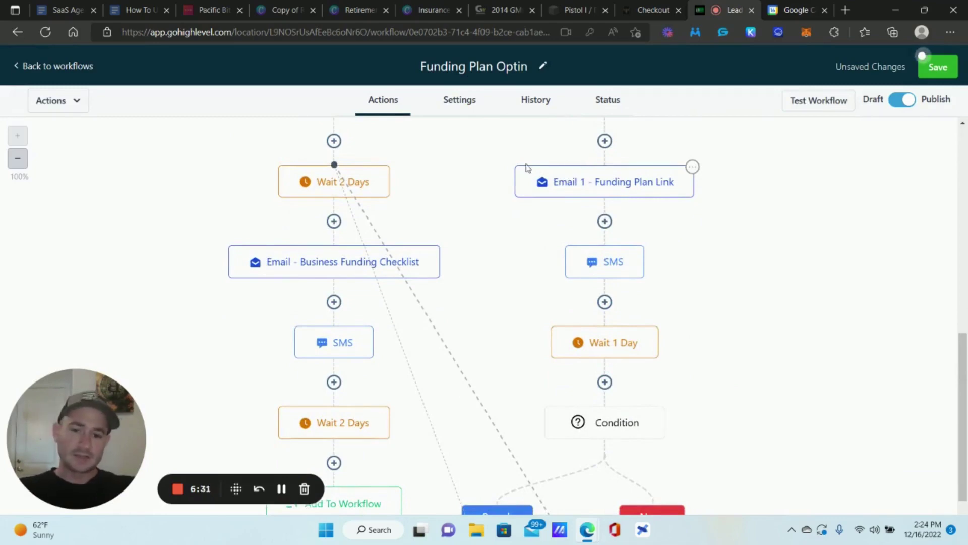
pyautogui.scroll(-4, 576, 158)
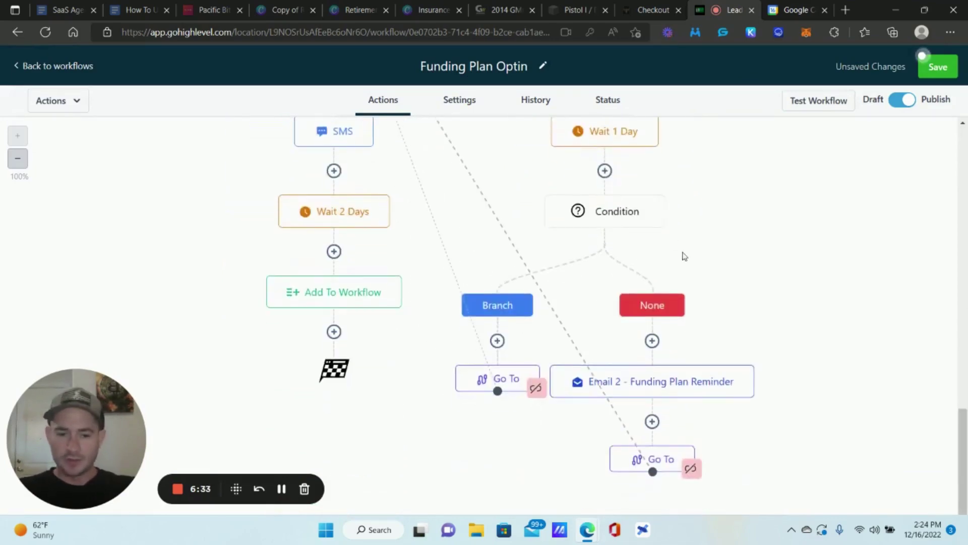
pyautogui.scroll(1, 698, 353)
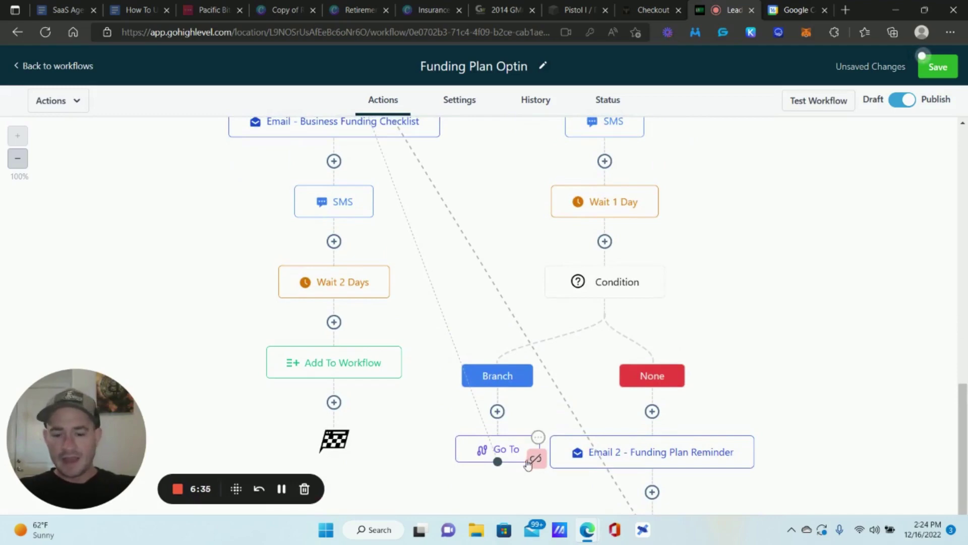
pyautogui.scroll(5, 493, 312)
pyautogui.scroll(-2, 390, 273)
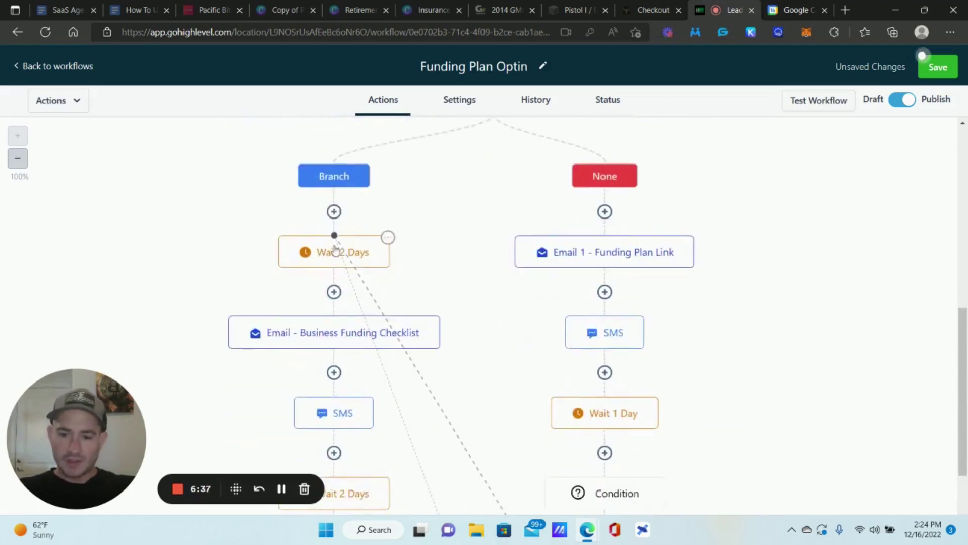
pyautogui.scroll(-1, 337, 251)
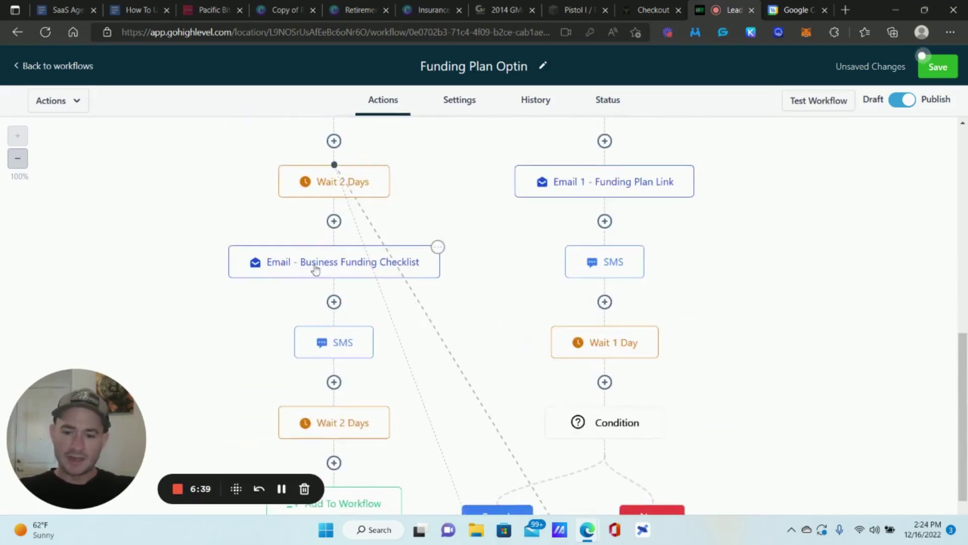
# Step: Open the SMS action after the Business Funding Checklist email, then close it without changes
pyautogui.click(353, 355)
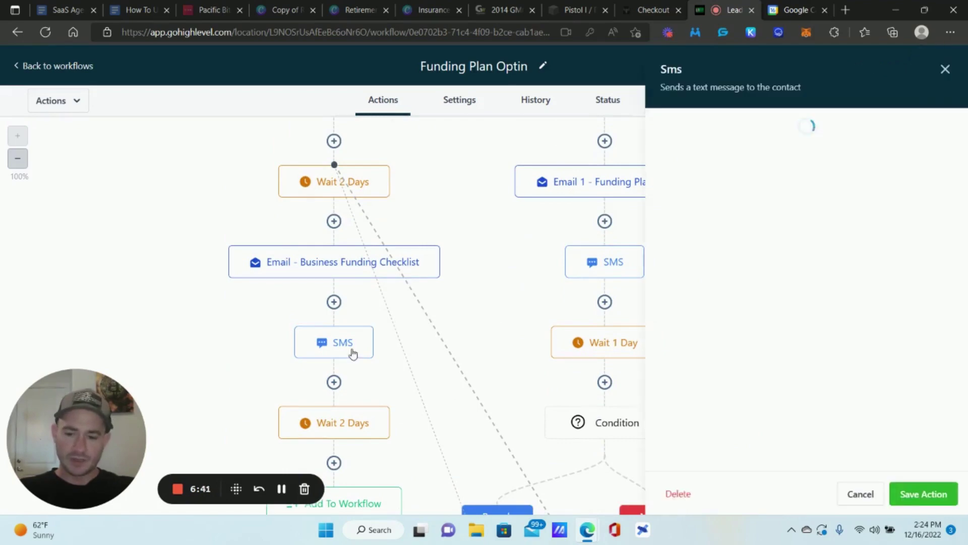
pyautogui.click(861, 494)
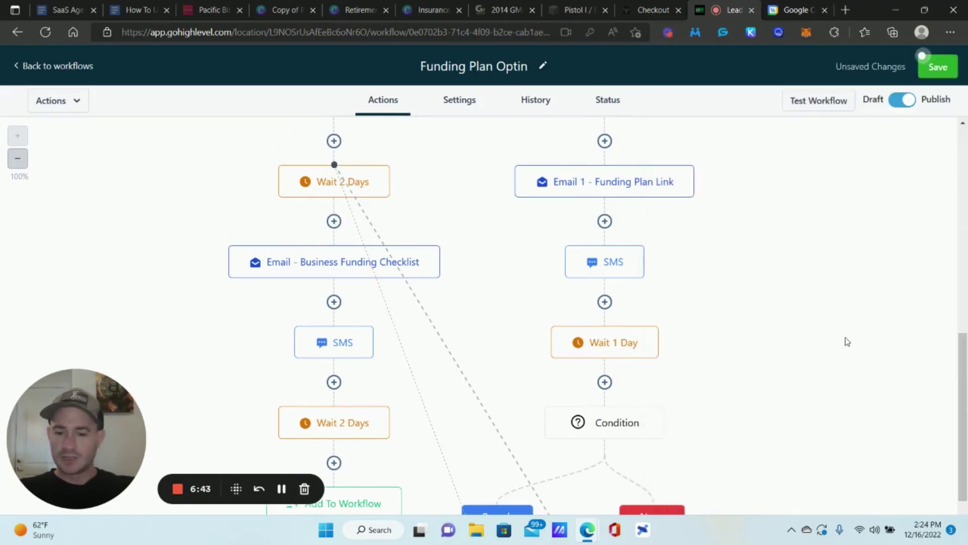
pyautogui.scroll(-4, 433, 295)
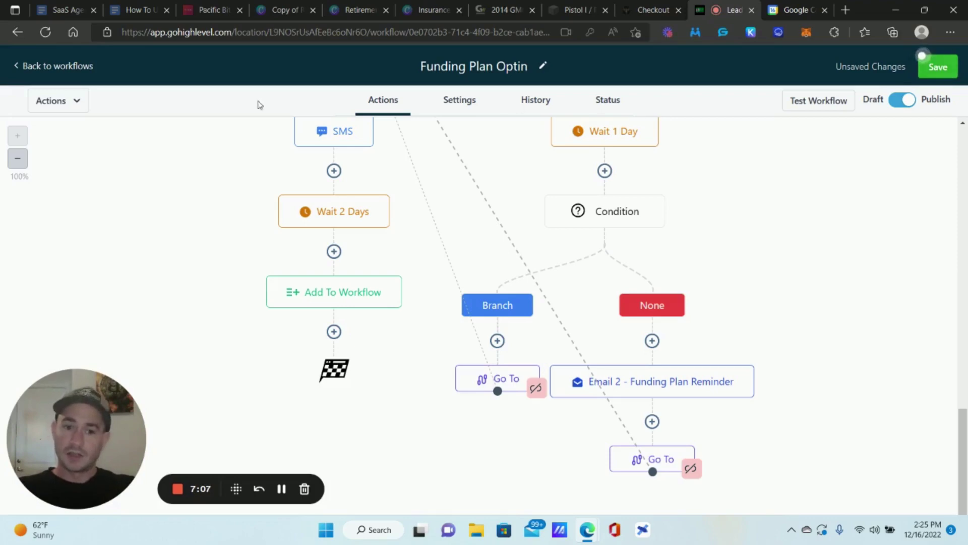
pyautogui.scroll(1, 776, 266)
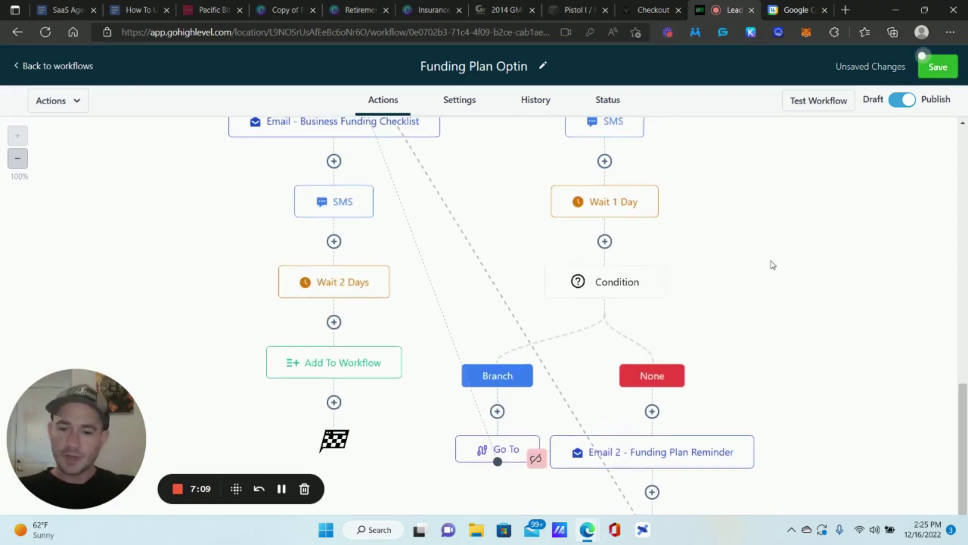
# Step: Return to the workflows list, discarding the unsaved changes, and ignore the phone number notice
pyautogui.click(53, 68)
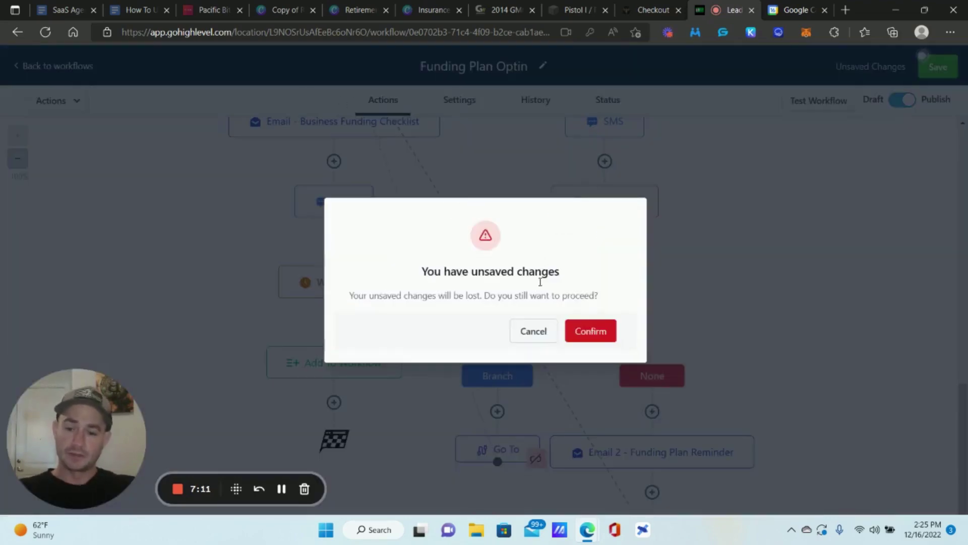
pyautogui.click(599, 338)
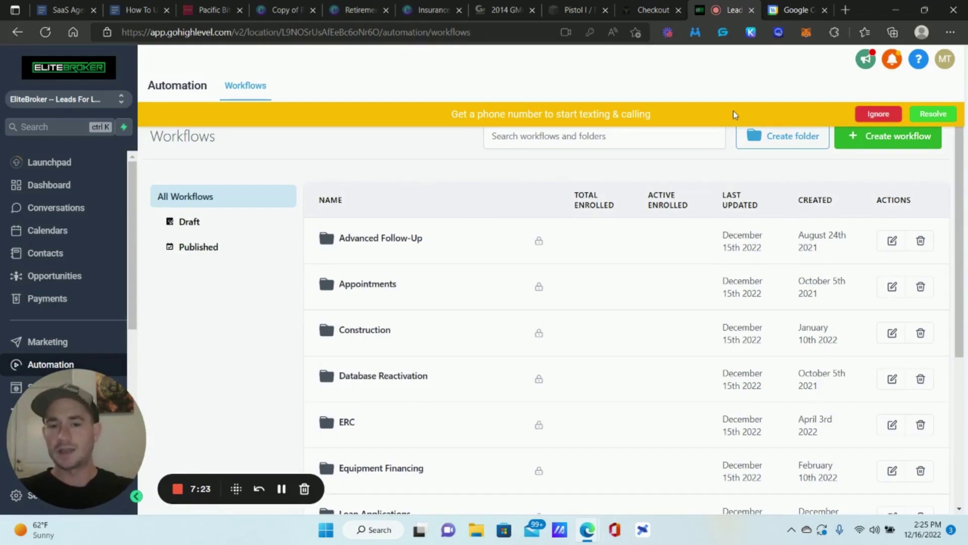
pyautogui.click(892, 115)
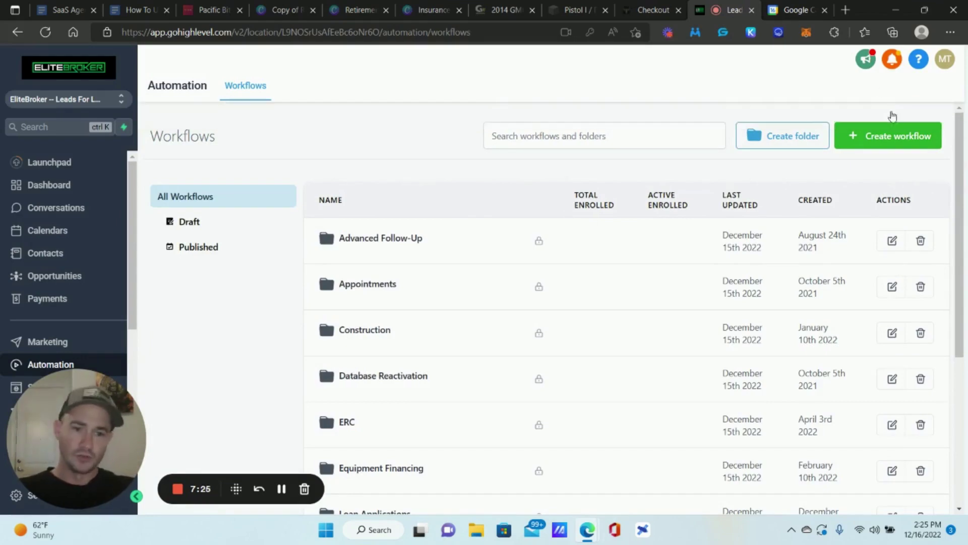
# Step: Open the Follow Up Emails workflow from the second page of the workflows list
pyautogui.scroll(-3, 425, 151)
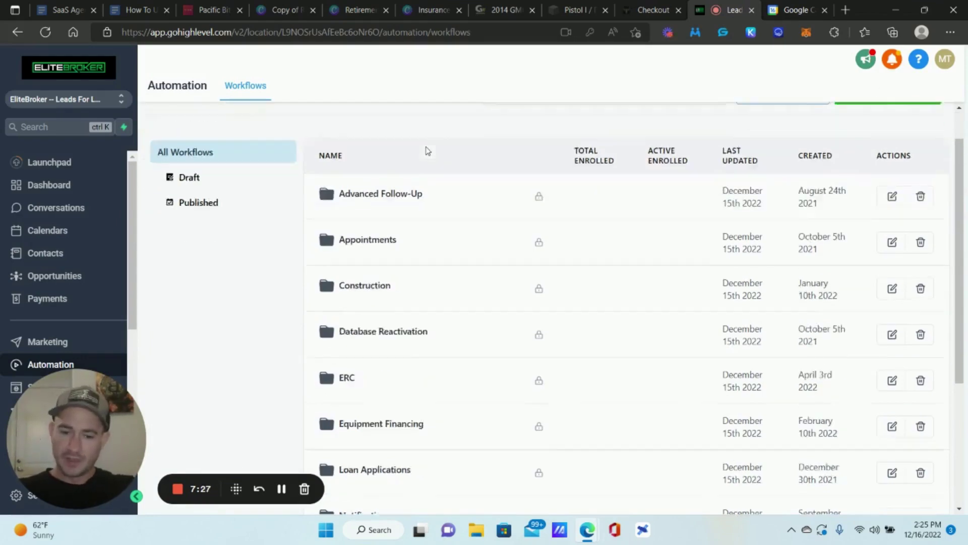
pyautogui.scroll(-3, 424, 209)
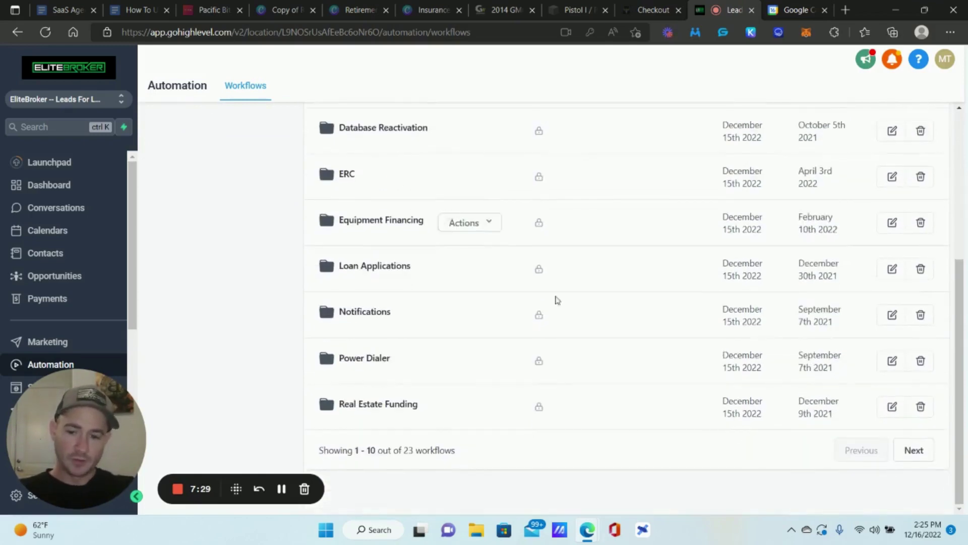
pyautogui.click(926, 456)
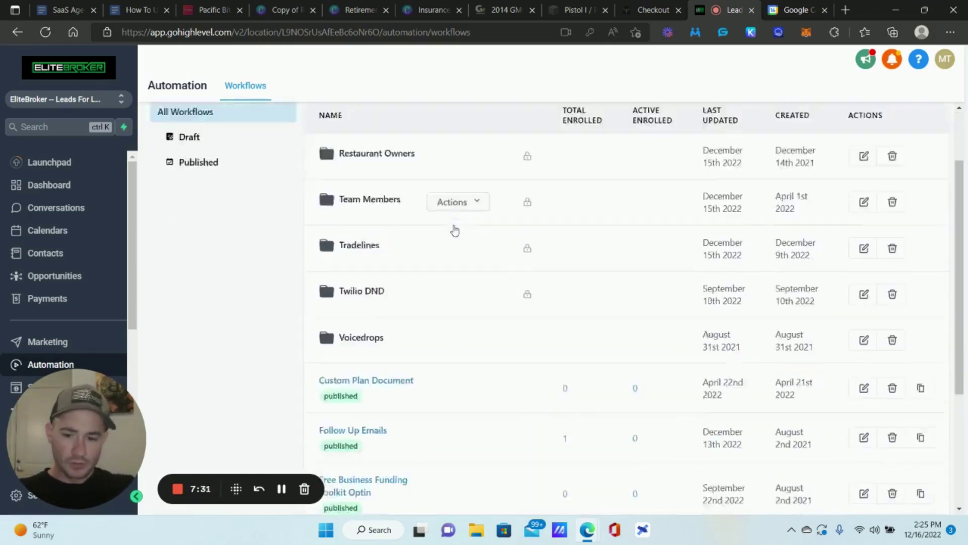
pyautogui.scroll(-3, 392, 324)
pyautogui.click(363, 331)
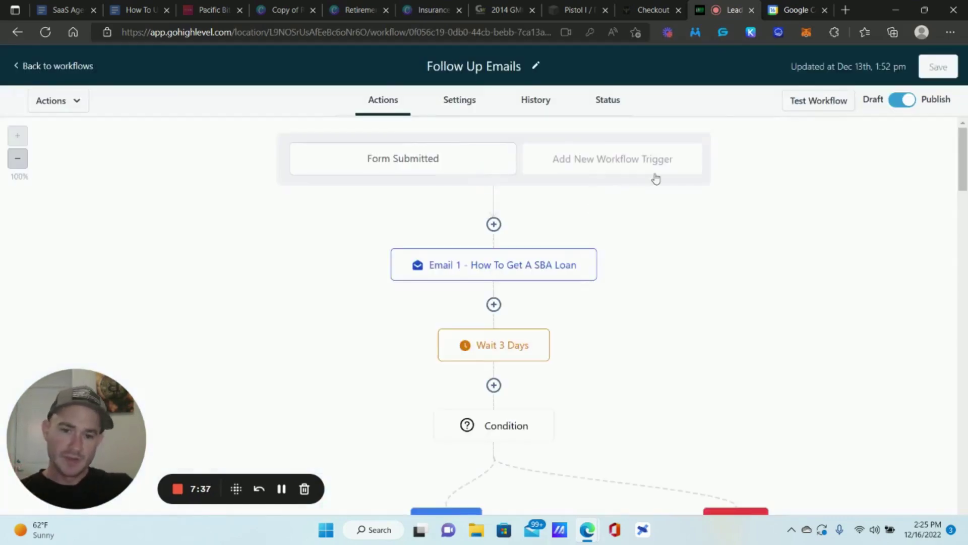
# Step: Review the opening email and three-day wait, then inspect the first condition's tag segment and close it without changes
pyautogui.scroll(-2, 656, 179)
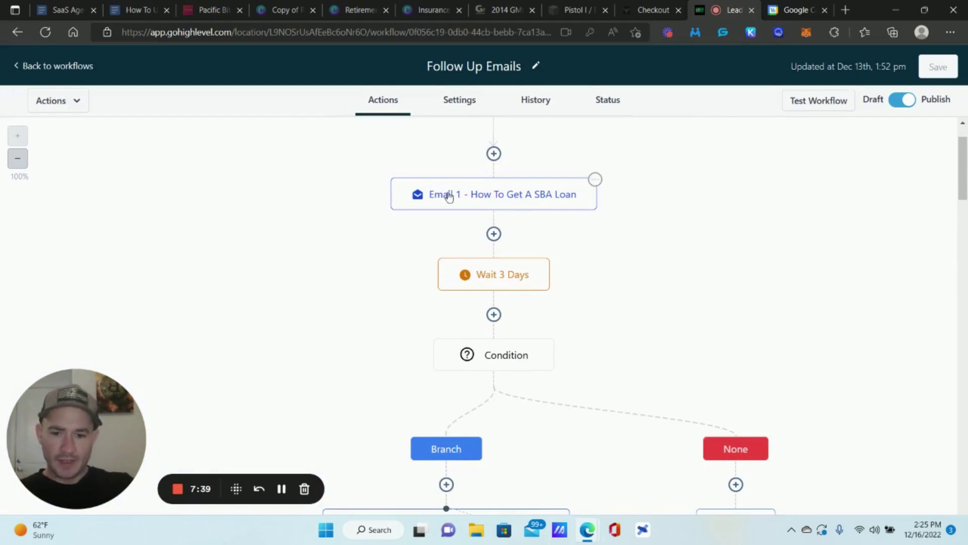
pyautogui.scroll(2, 628, 237)
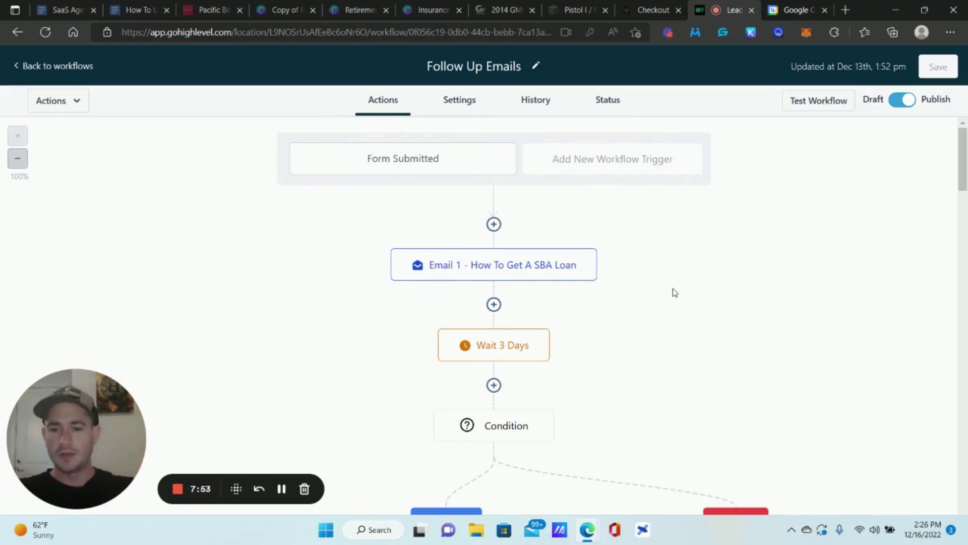
pyautogui.scroll(-1, 456, 259)
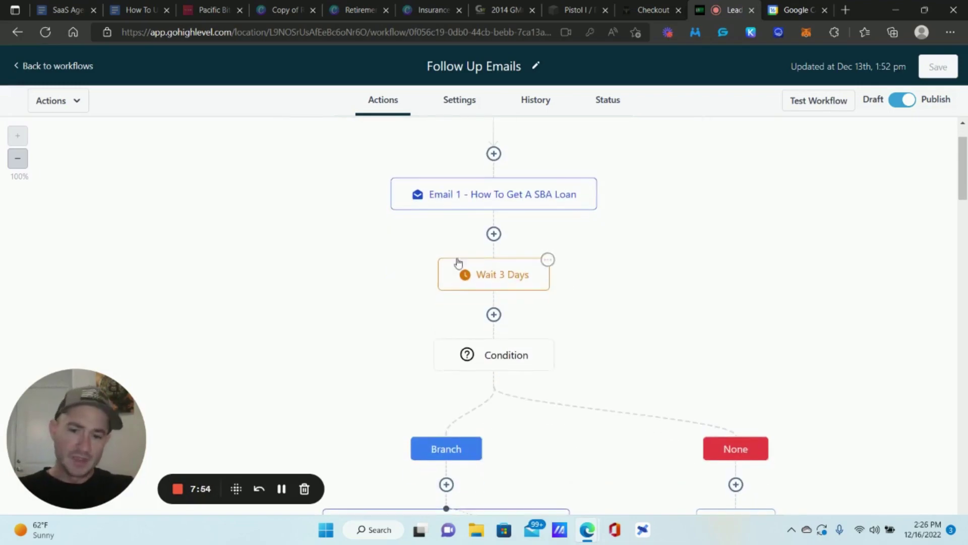
pyautogui.scroll(-1, 677, 308)
pyautogui.scroll(-1, 525, 232)
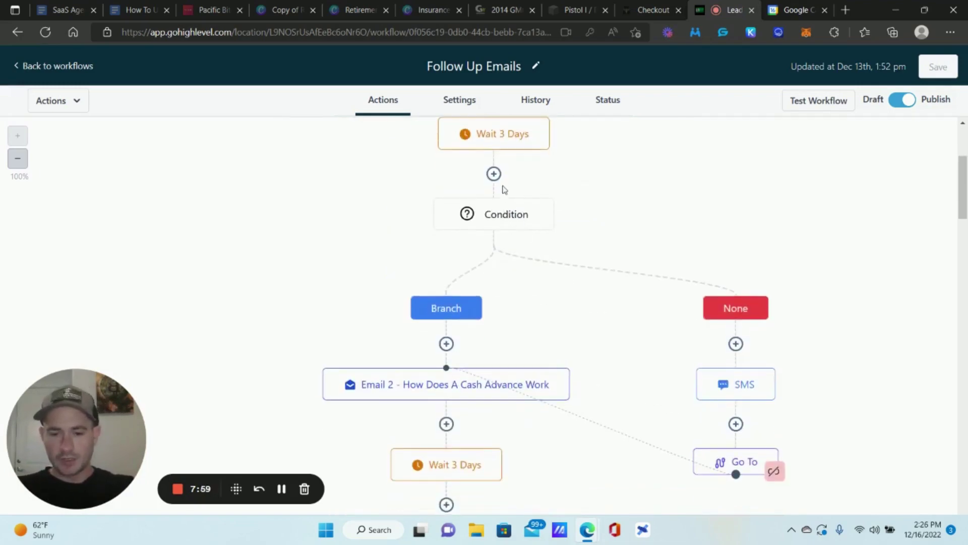
pyautogui.click(511, 216)
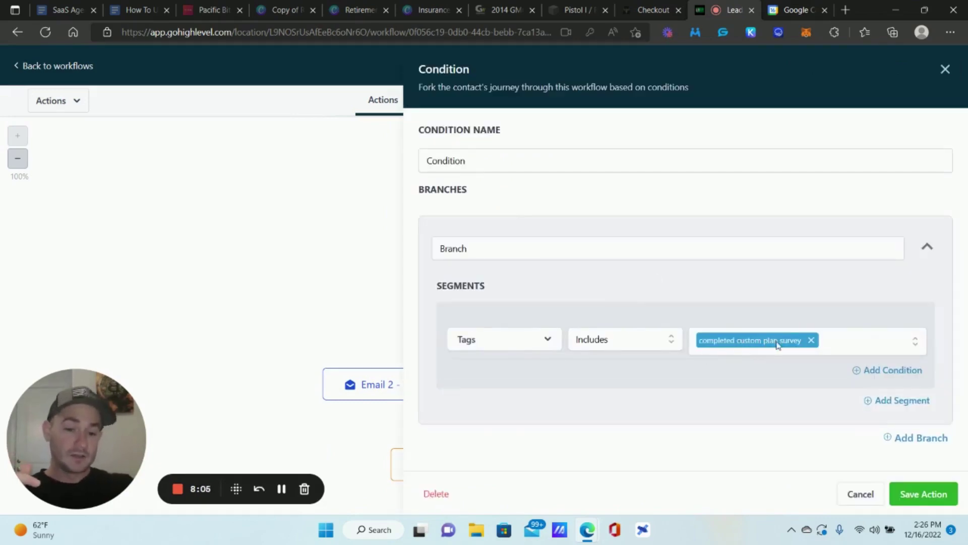
pyautogui.click(860, 494)
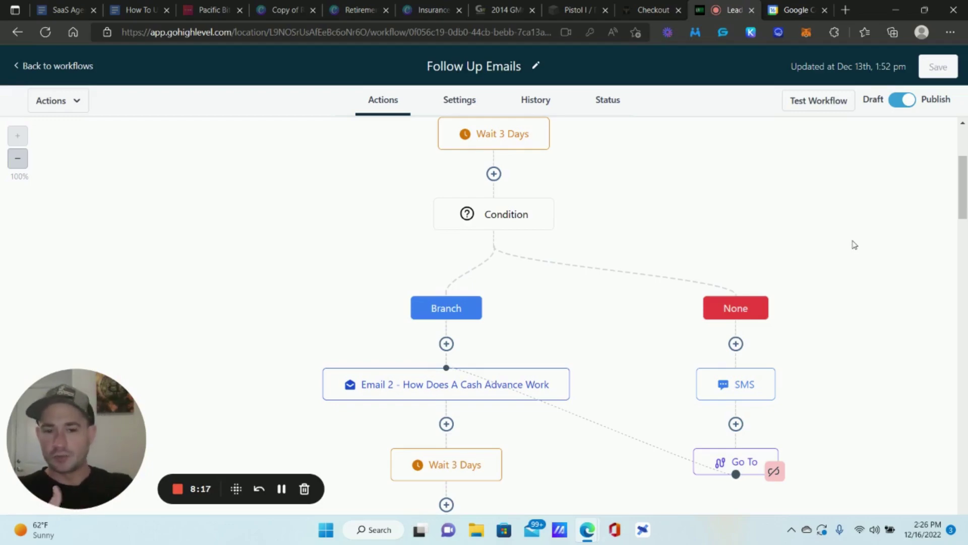
# Step: Examine the first condition's Branch and None paths, tracing the None path's SMS and Go To link to Email 2
pyautogui.scroll(-2, 855, 237)
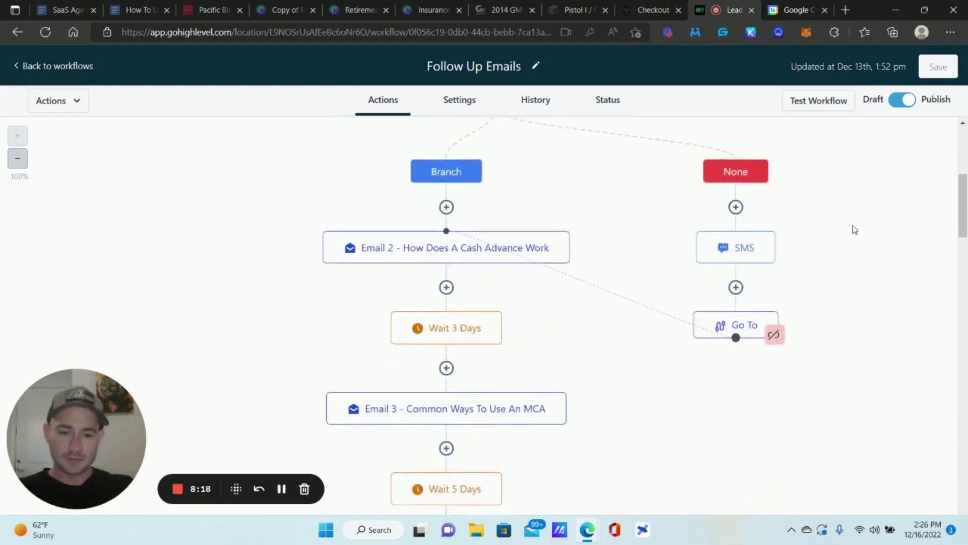
pyautogui.scroll(1, 545, 146)
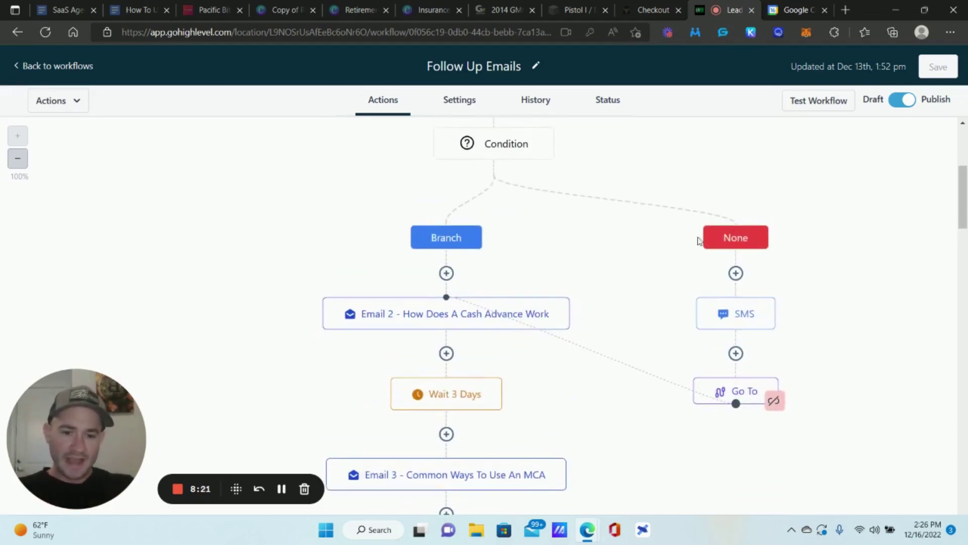
pyautogui.scroll(2, 504, 153)
pyautogui.scroll(-2, 519, 152)
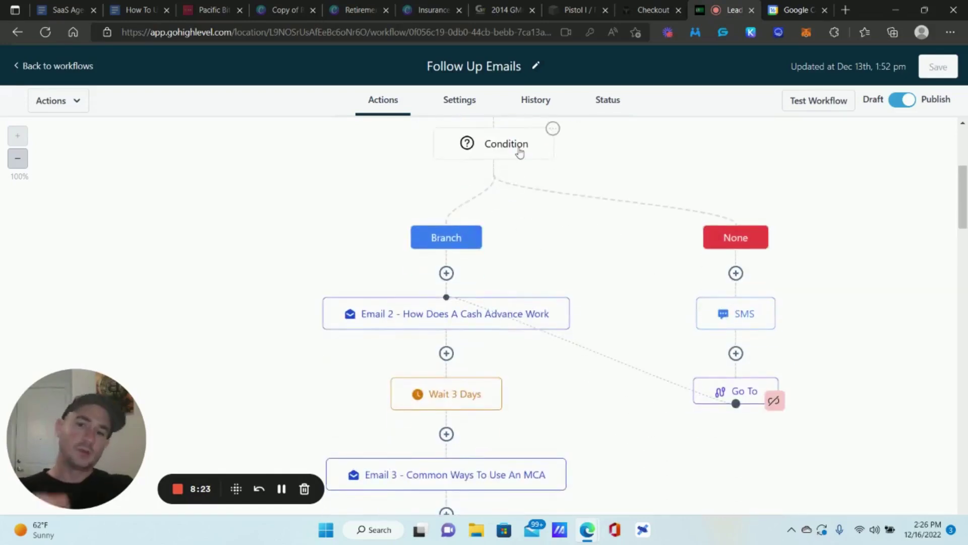
pyautogui.scroll(-1, 756, 207)
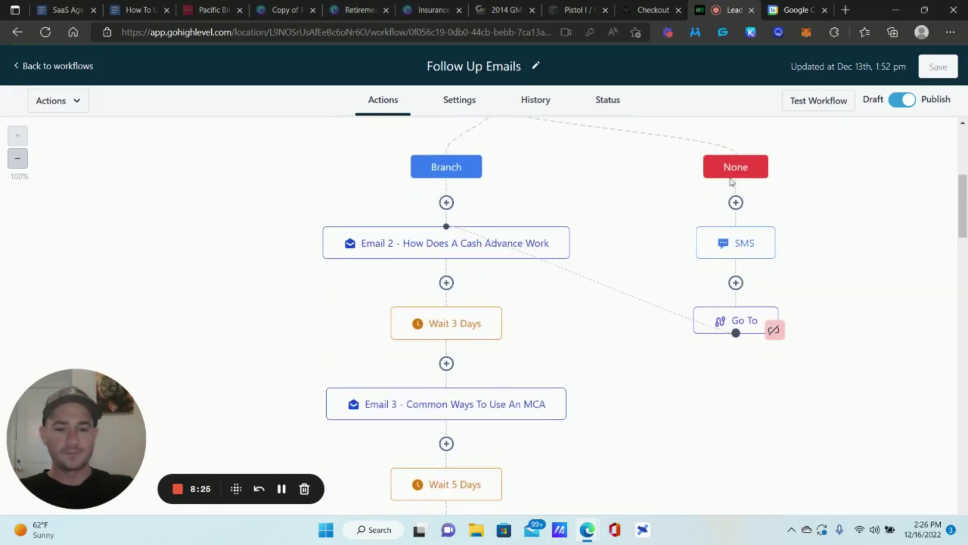
pyautogui.moveTo(743, 245)
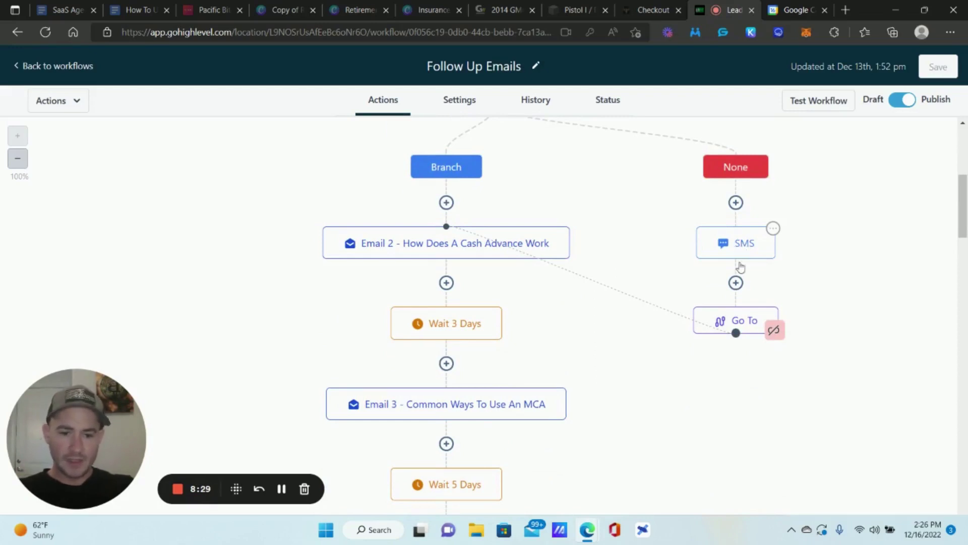
pyautogui.moveTo(747, 322)
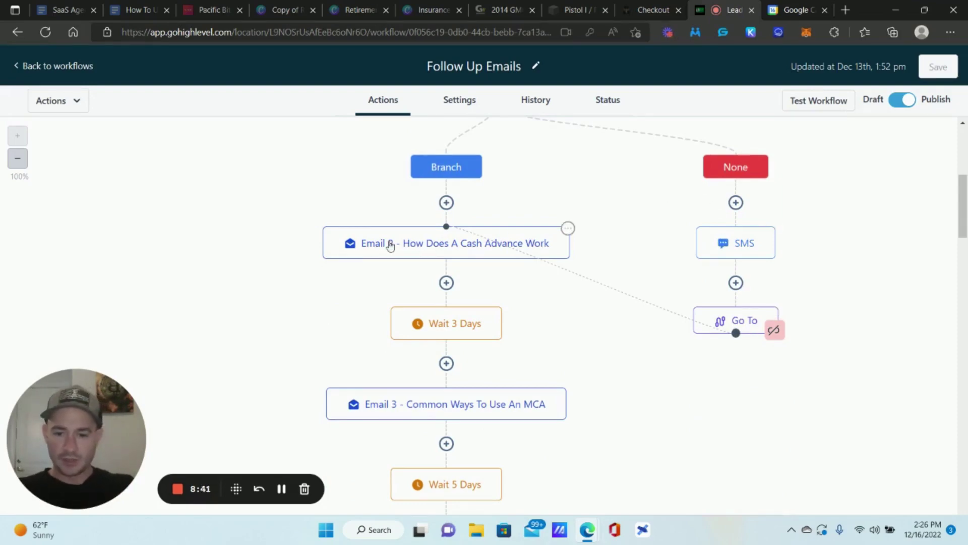
pyautogui.scroll(2, 726, 202)
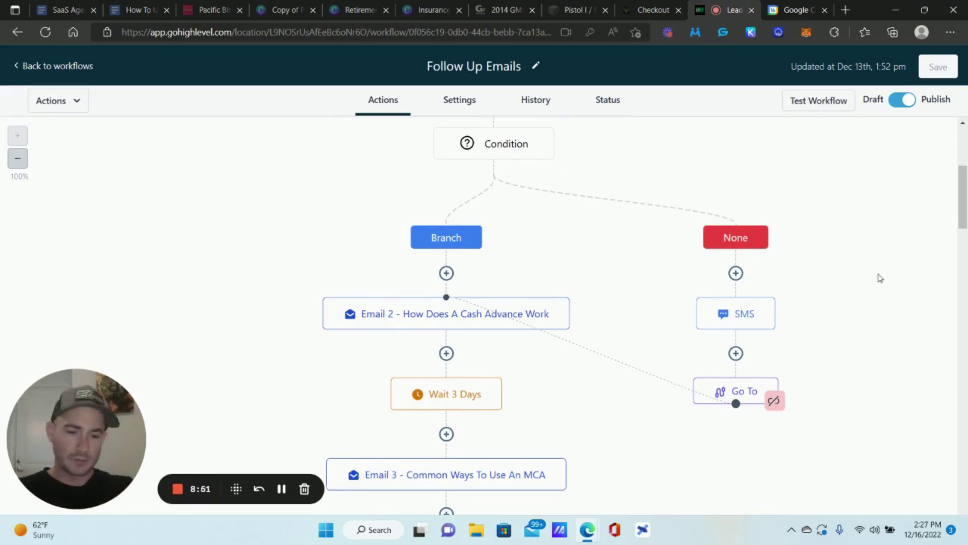
pyautogui.scroll(-2, 502, 232)
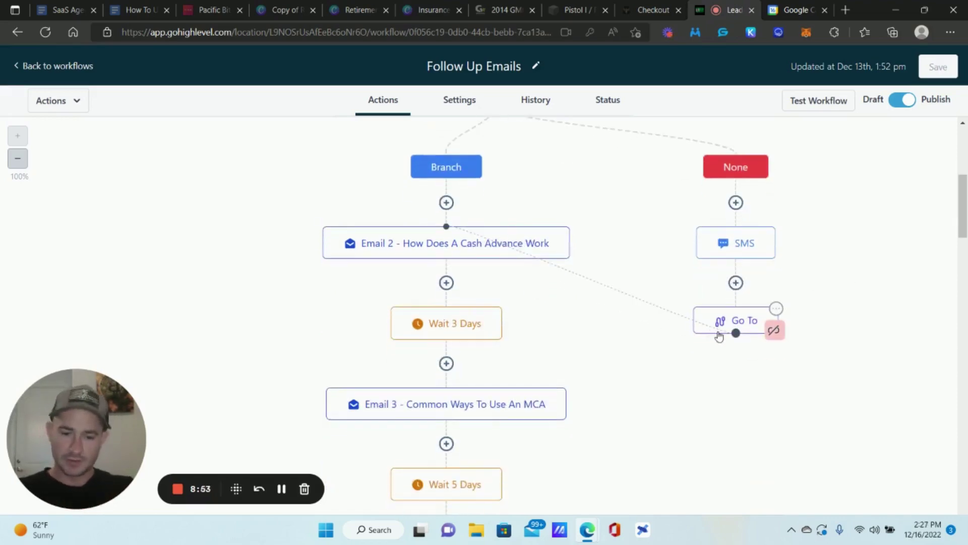
pyautogui.moveTo(573, 251)
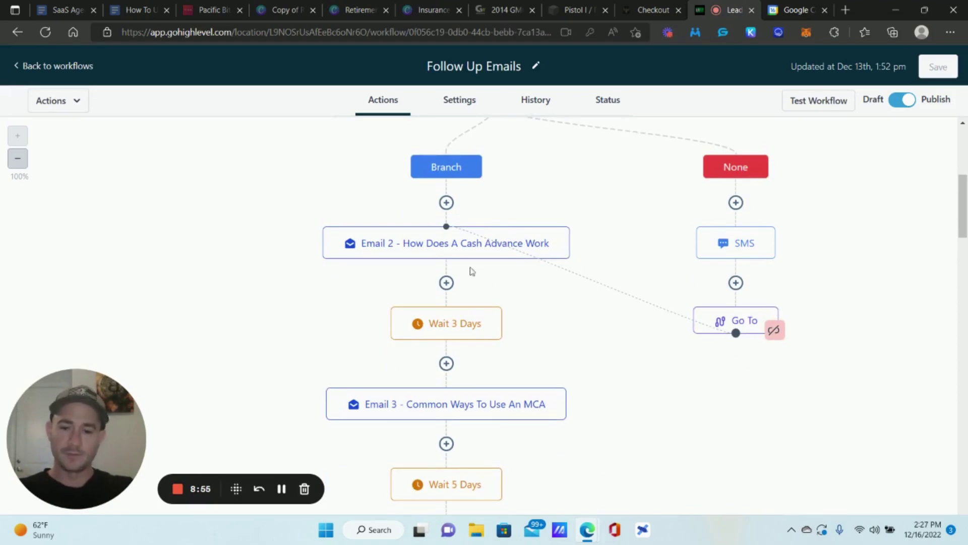
pyautogui.moveTo(701, 322)
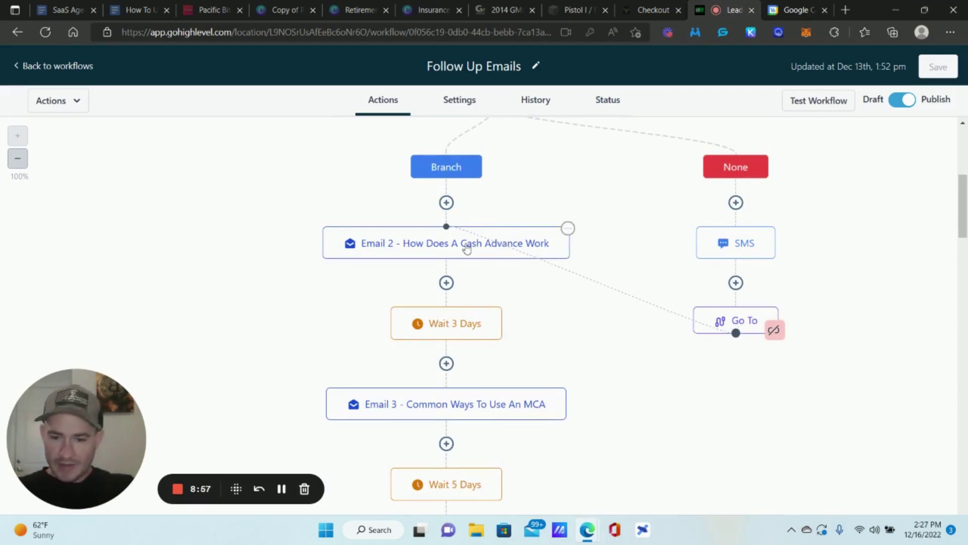
# Step: Review Email 3 and its five-day wait, then open the first None path's SMS action and close it without changes
pyautogui.scroll(-4, 465, 249)
pyautogui.scroll(-2, 428, 170)
pyautogui.moveTo(488, 191)
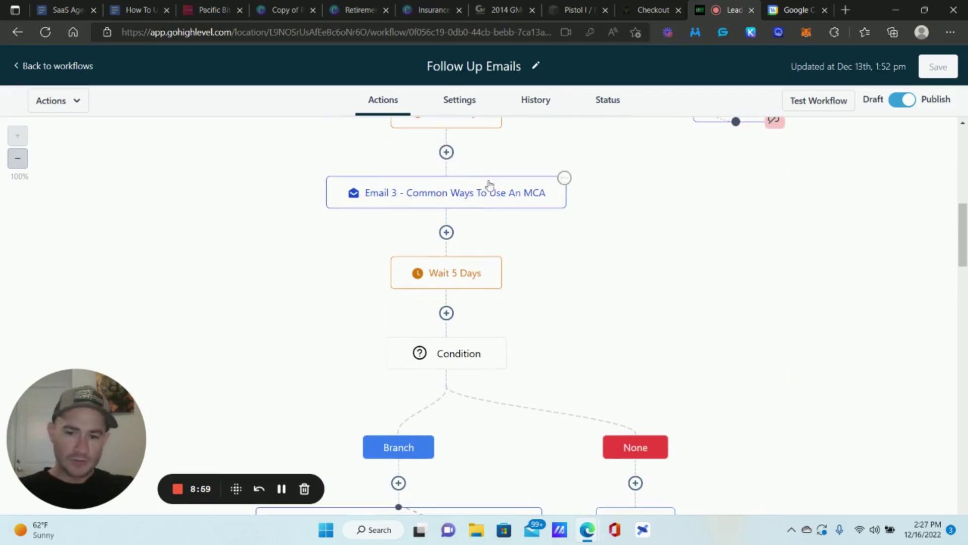
pyautogui.scroll(-2, 485, 288)
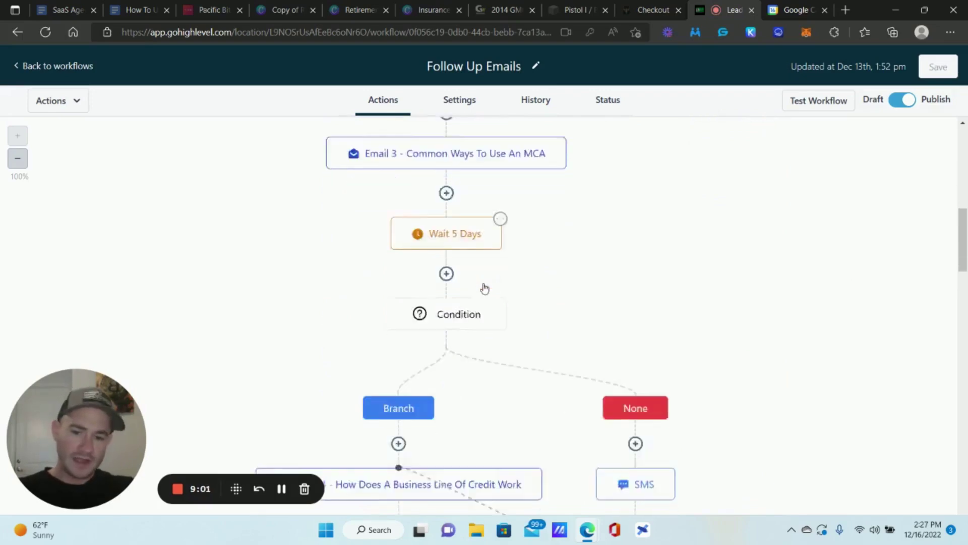
pyautogui.scroll(2, 816, 279)
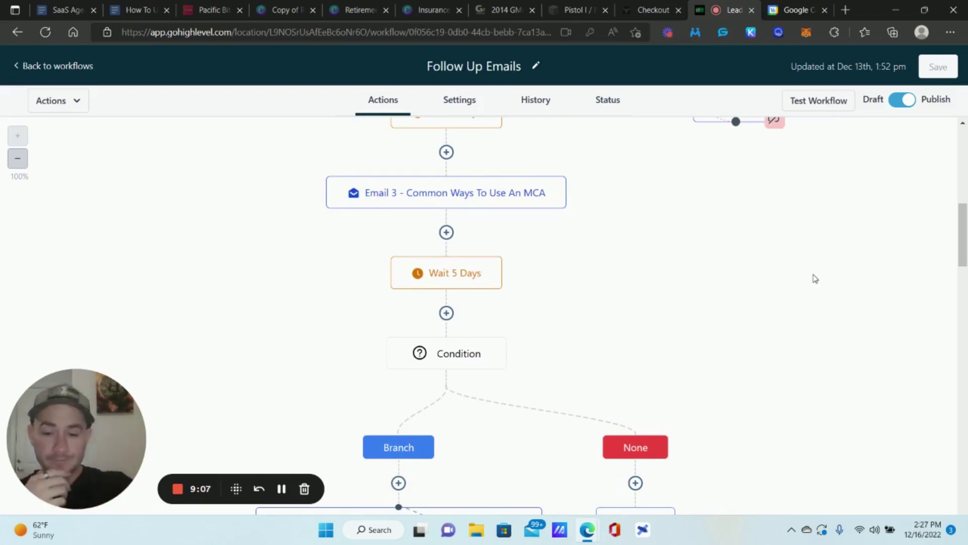
pyautogui.scroll(4, 774, 287)
pyautogui.click(717, 177)
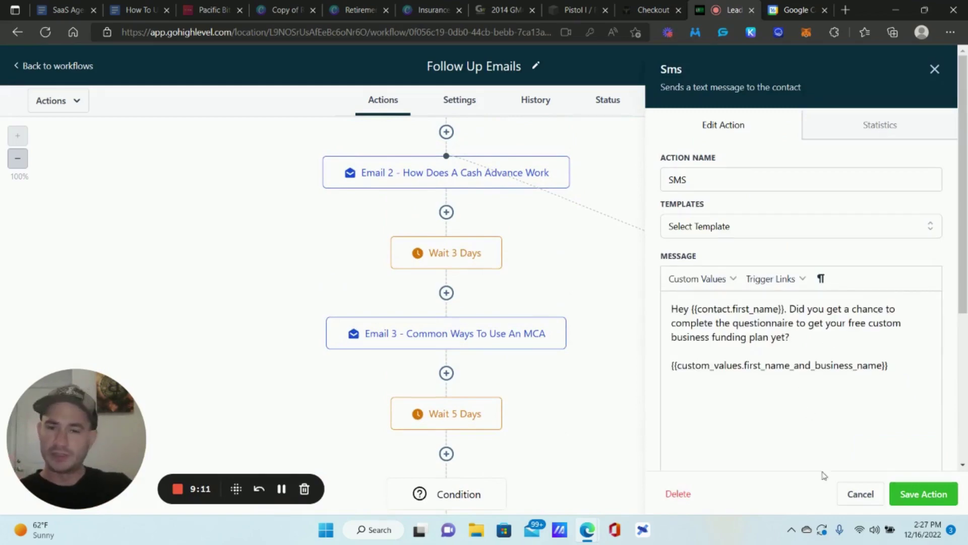
pyautogui.click(858, 495)
# Step: Inspect the tag segment of the condition after the five-day wait, then close the condition without changes
pyautogui.scroll(-1, 682, 354)
pyautogui.scroll(-1, 682, 355)
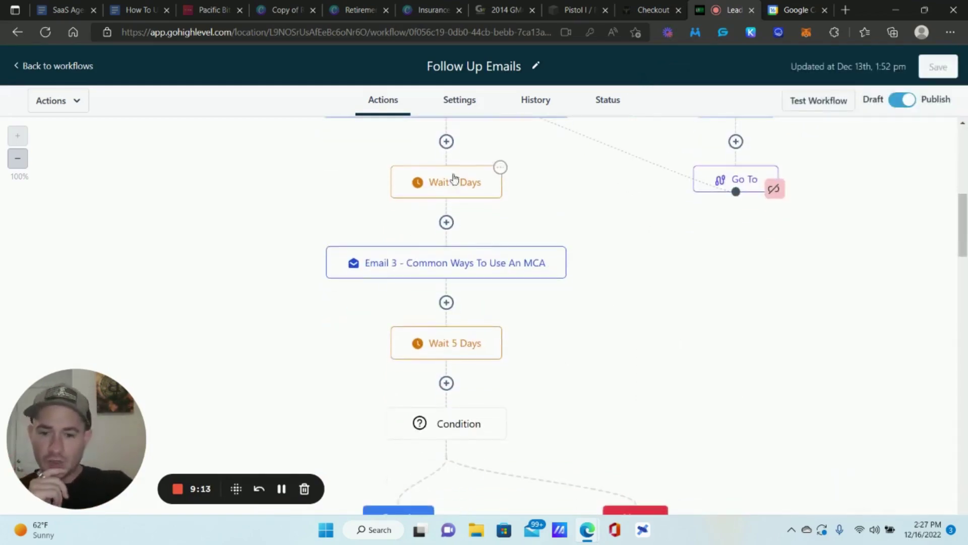
pyautogui.scroll(-3, 494, 228)
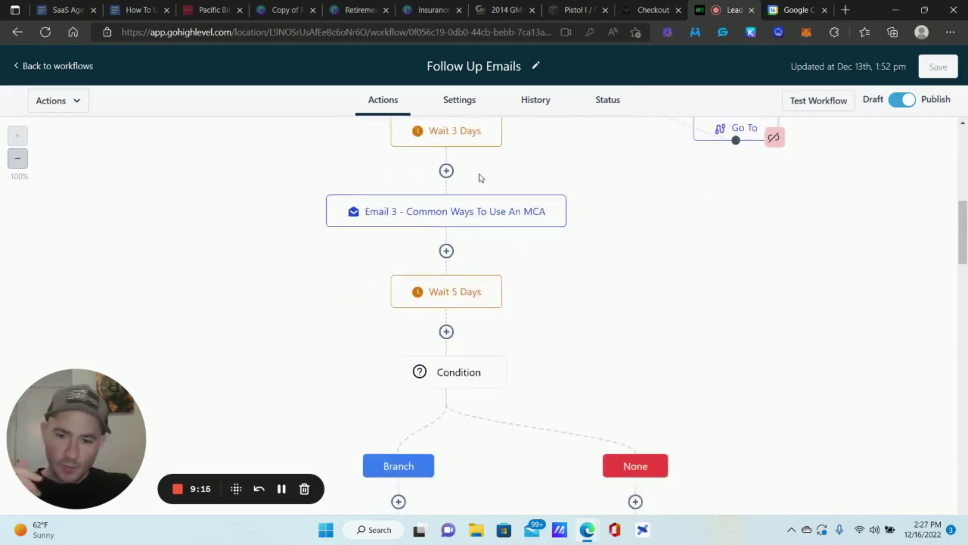
pyautogui.scroll(-1, 526, 266)
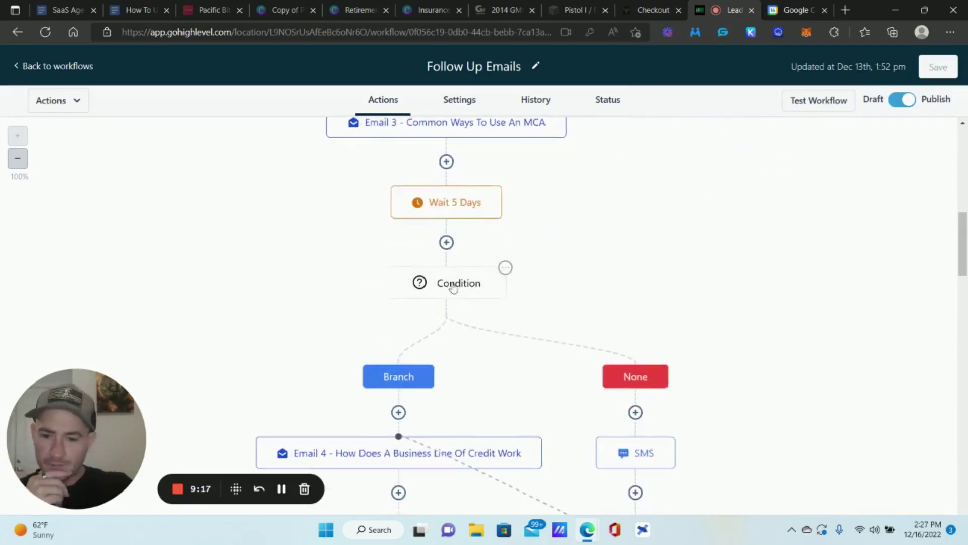
pyautogui.click(473, 293)
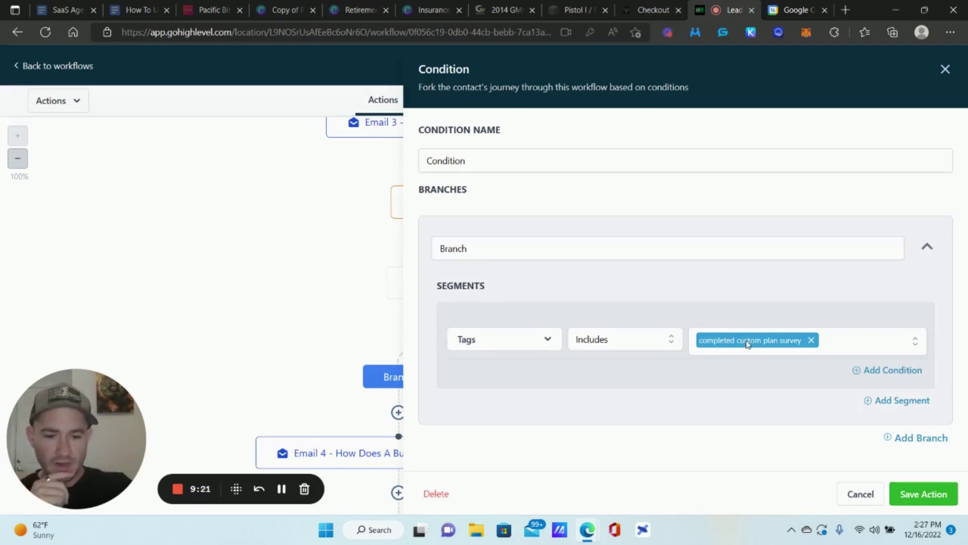
pyautogui.click(861, 495)
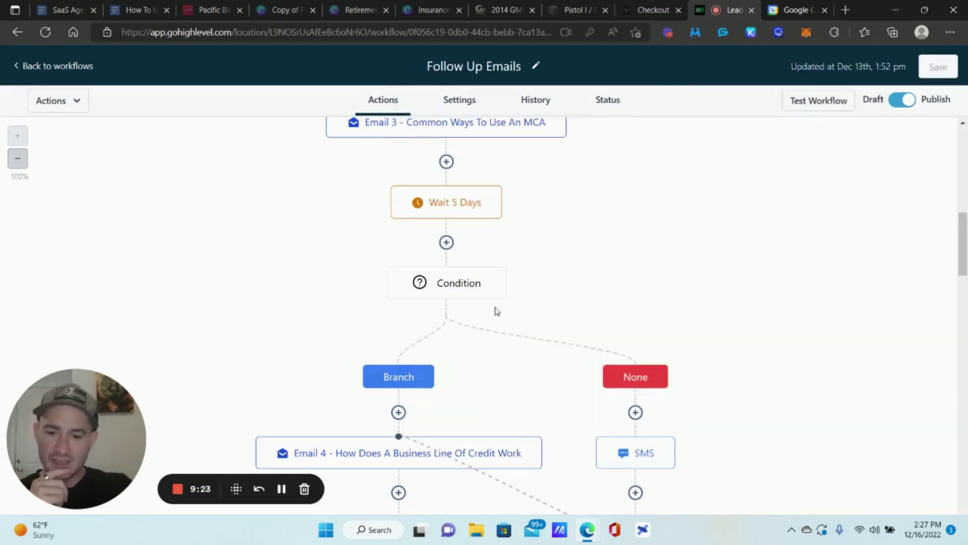
# Step: Examine the second condition's Branch and None paths and the weekly email sequence from Email 4 through Email 7 to the third condition
pyautogui.scroll(-4, 824, 328)
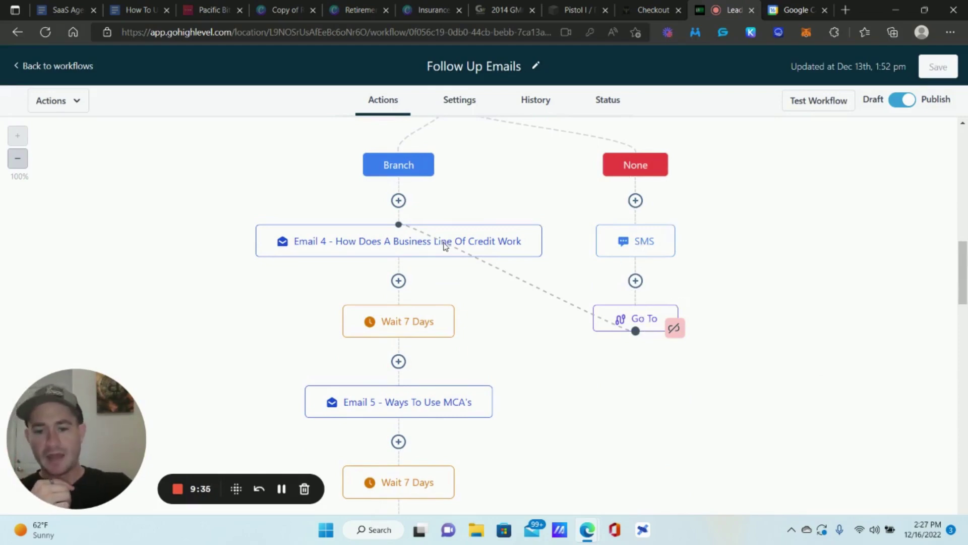
pyautogui.scroll(2, 398, 235)
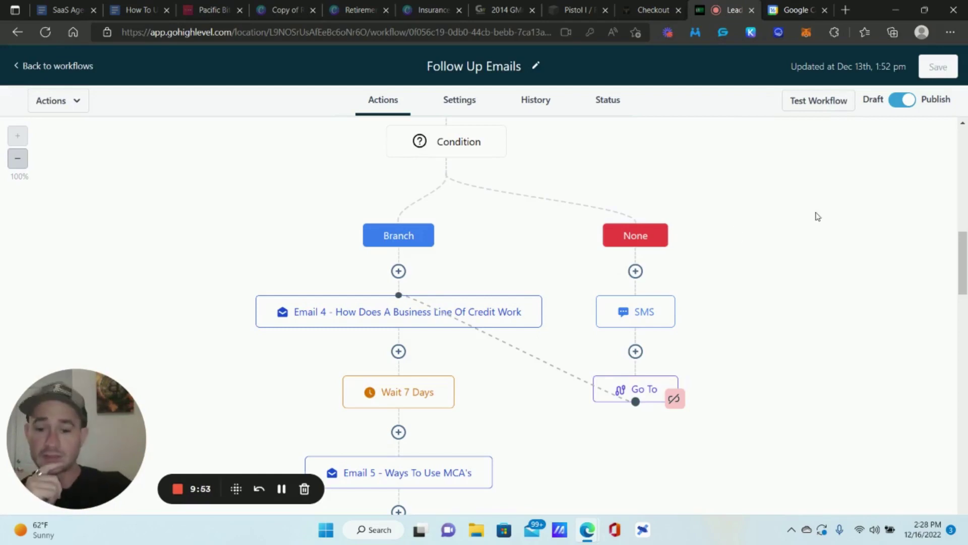
pyautogui.scroll(-4, 785, 202)
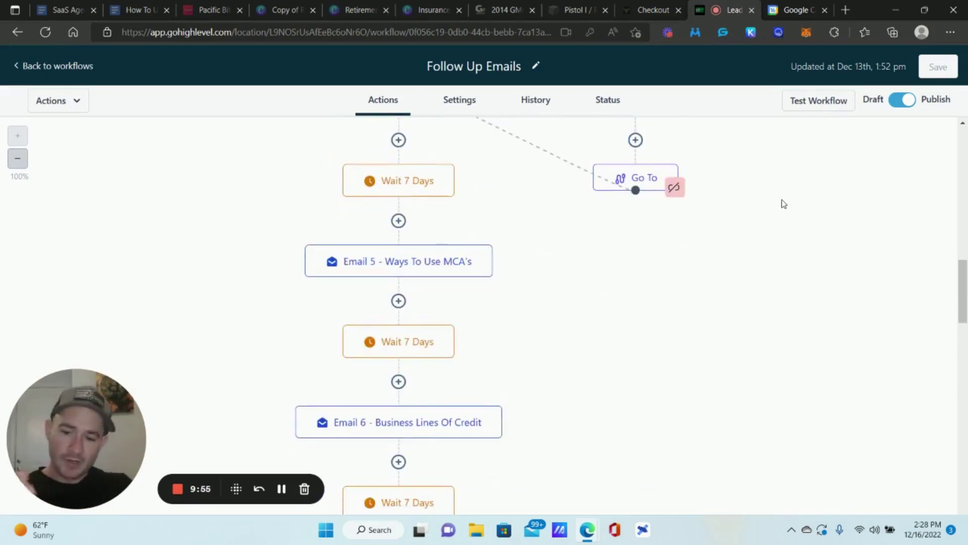
pyautogui.scroll(-10, 785, 204)
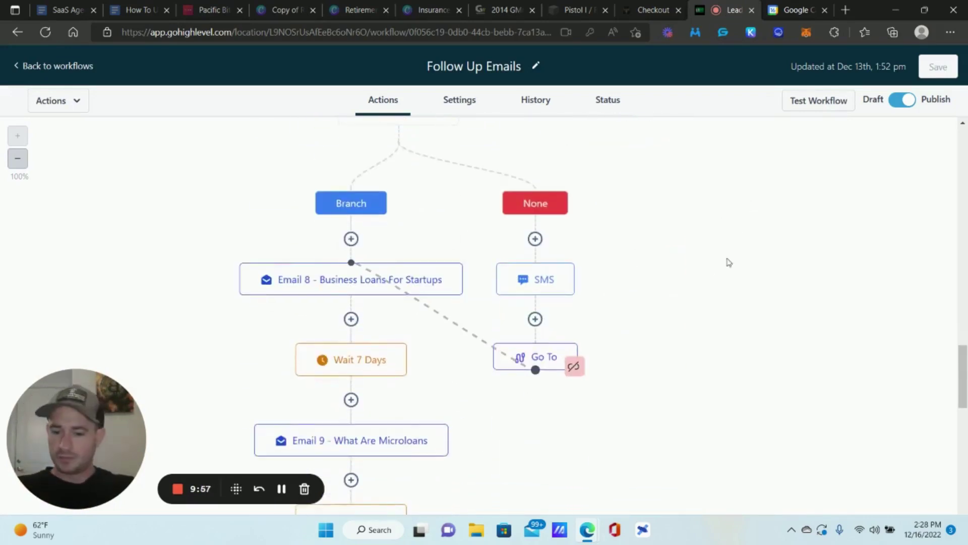
pyautogui.scroll(10, 767, 266)
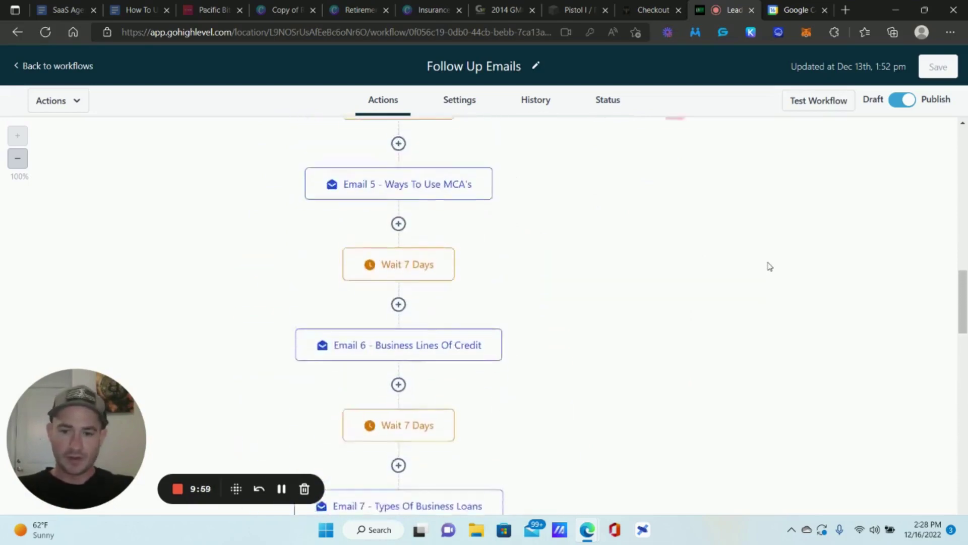
pyautogui.scroll(-4, 666, 251)
pyautogui.scroll(6, 685, 257)
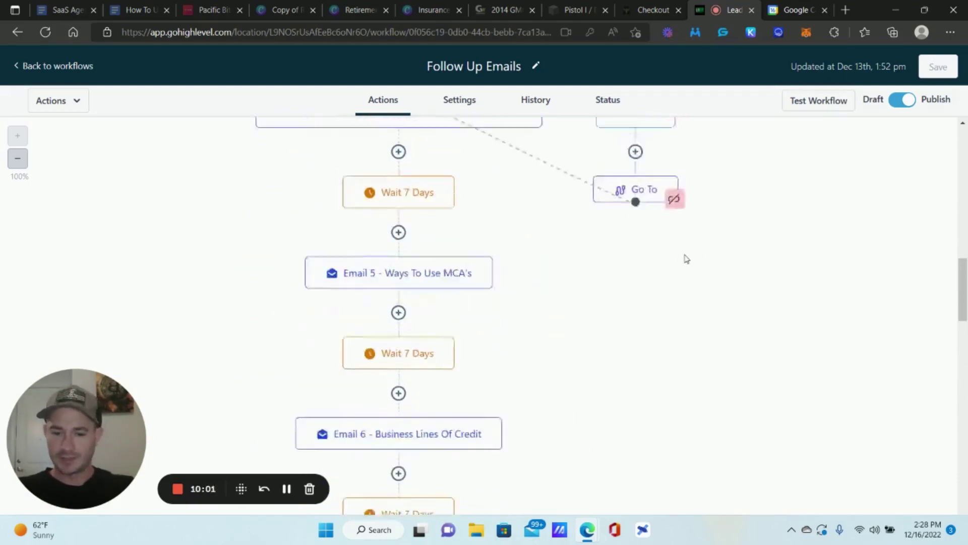
pyautogui.scroll(3, 534, 247)
pyautogui.scroll(-3, 625, 165)
pyautogui.scroll(3, 308, 164)
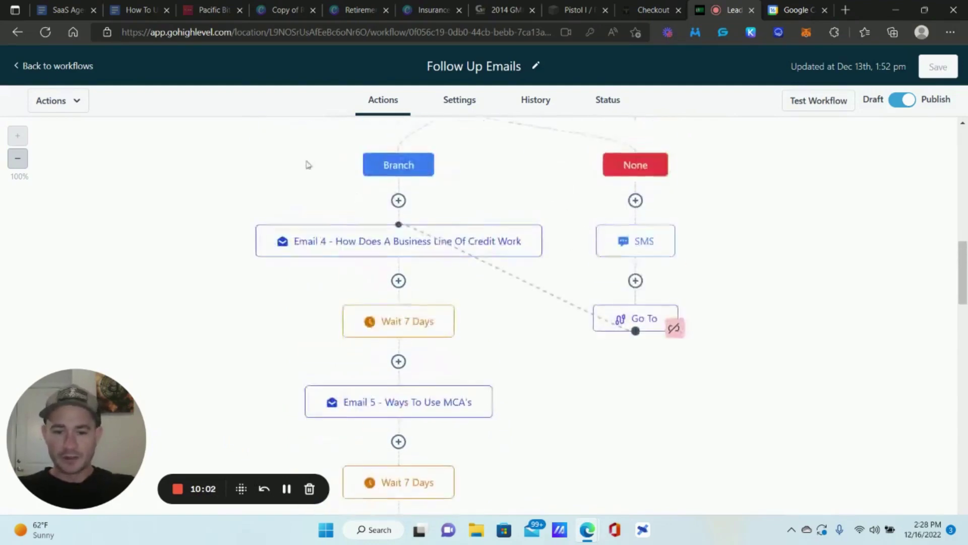
pyautogui.scroll(3, 461, 201)
pyautogui.scroll(-7, 558, 264)
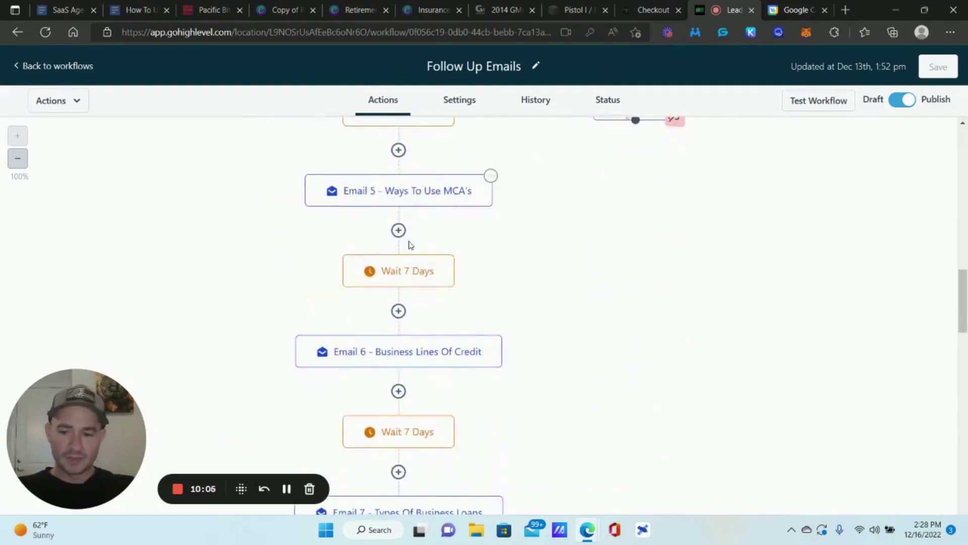
pyautogui.scroll(-7, 429, 237)
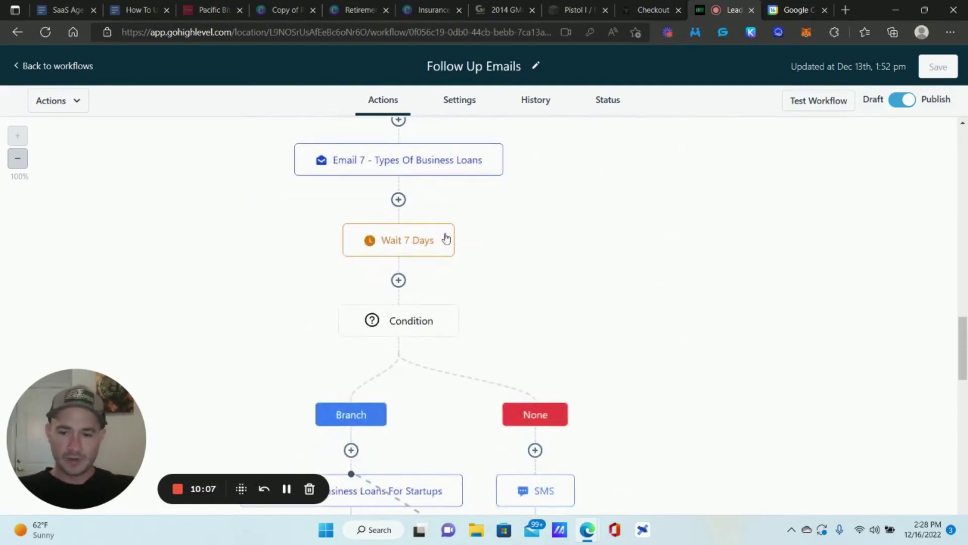
# Step: Open the SMS action on the third condition's None path to read its message, then close it without changes
pyautogui.scroll(-5, 530, 285)
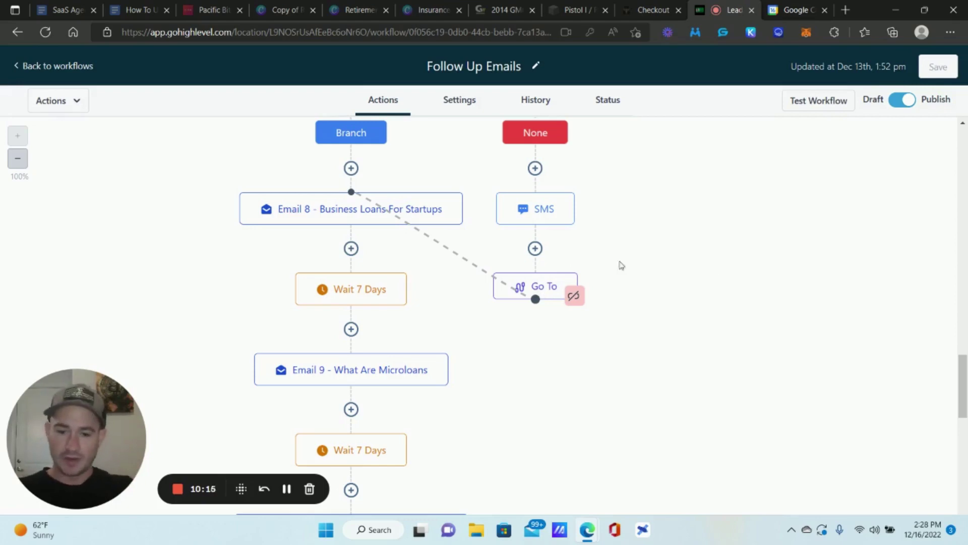
pyautogui.click(569, 216)
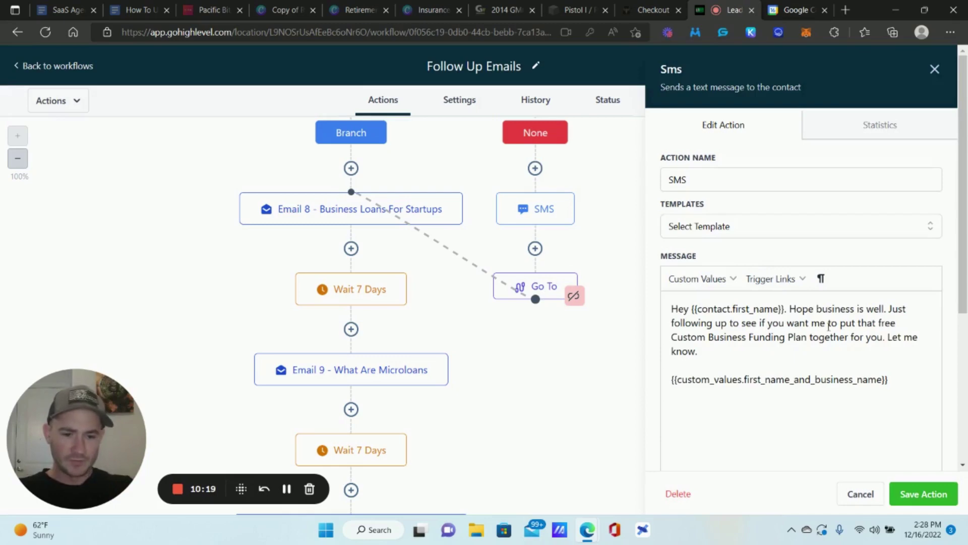
pyautogui.click(860, 492)
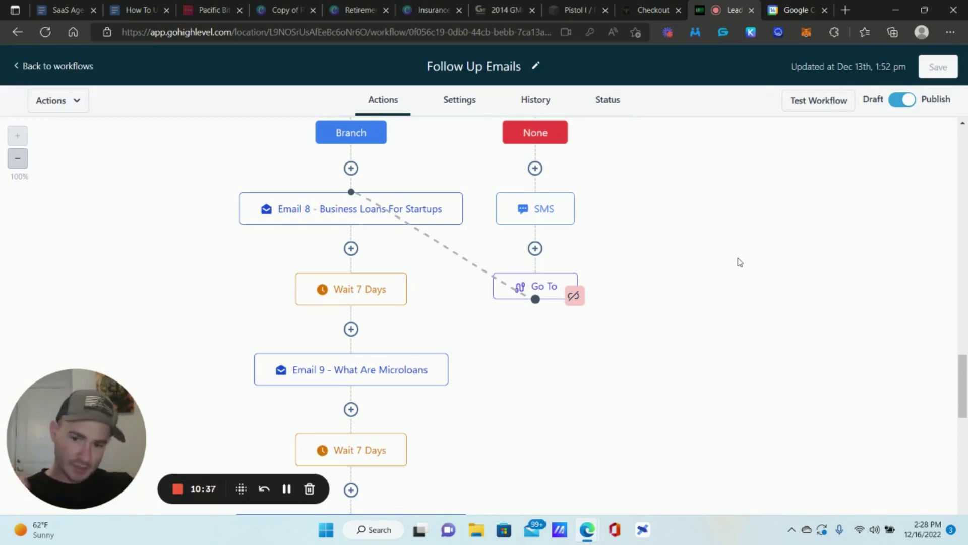
# Step: Look over the third condition's Branch path, including Email 8, Email 9, Email 10 and the seven-day waits between them
pyautogui.scroll(-2, 702, 237)
pyautogui.scroll(-3, 694, 231)
pyautogui.scroll(2, 693, 231)
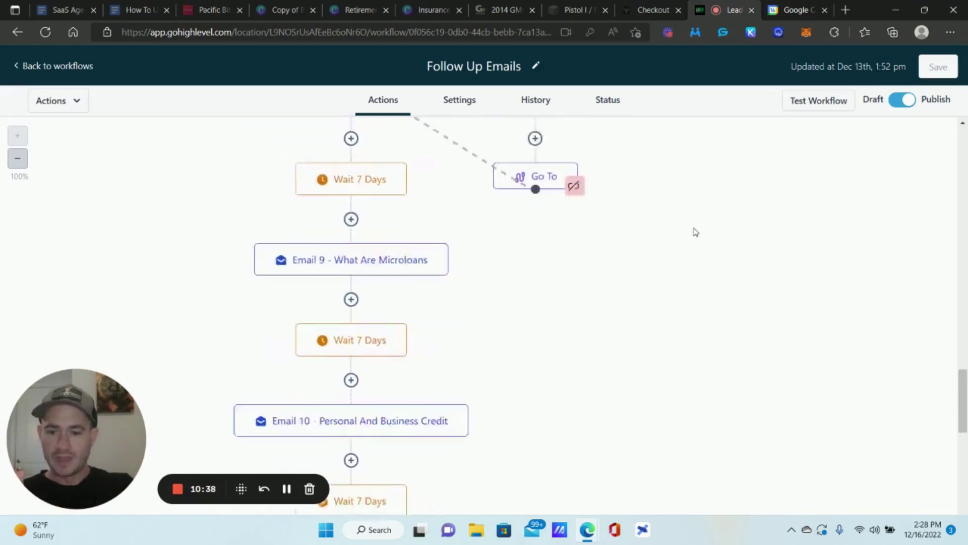
pyautogui.scroll(-5, 694, 231)
pyautogui.scroll(8, 691, 247)
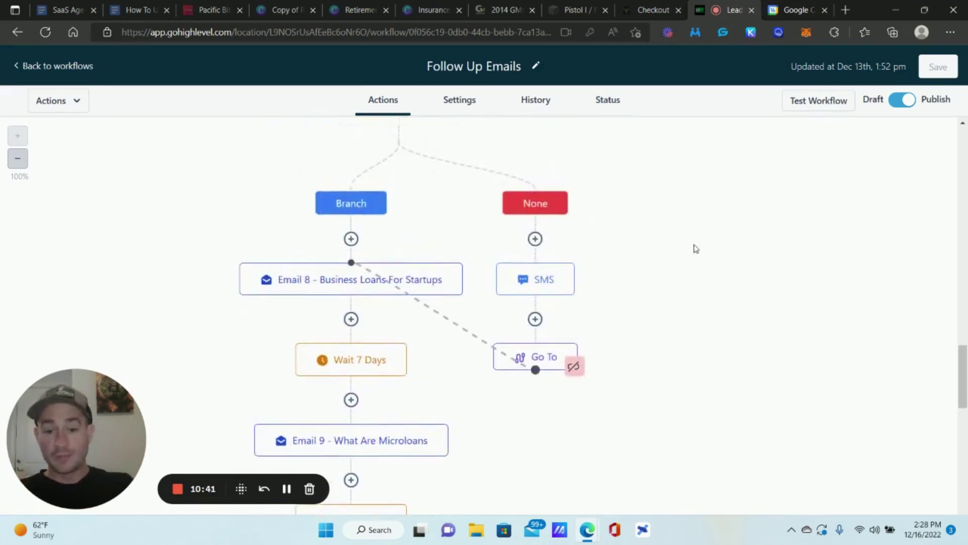